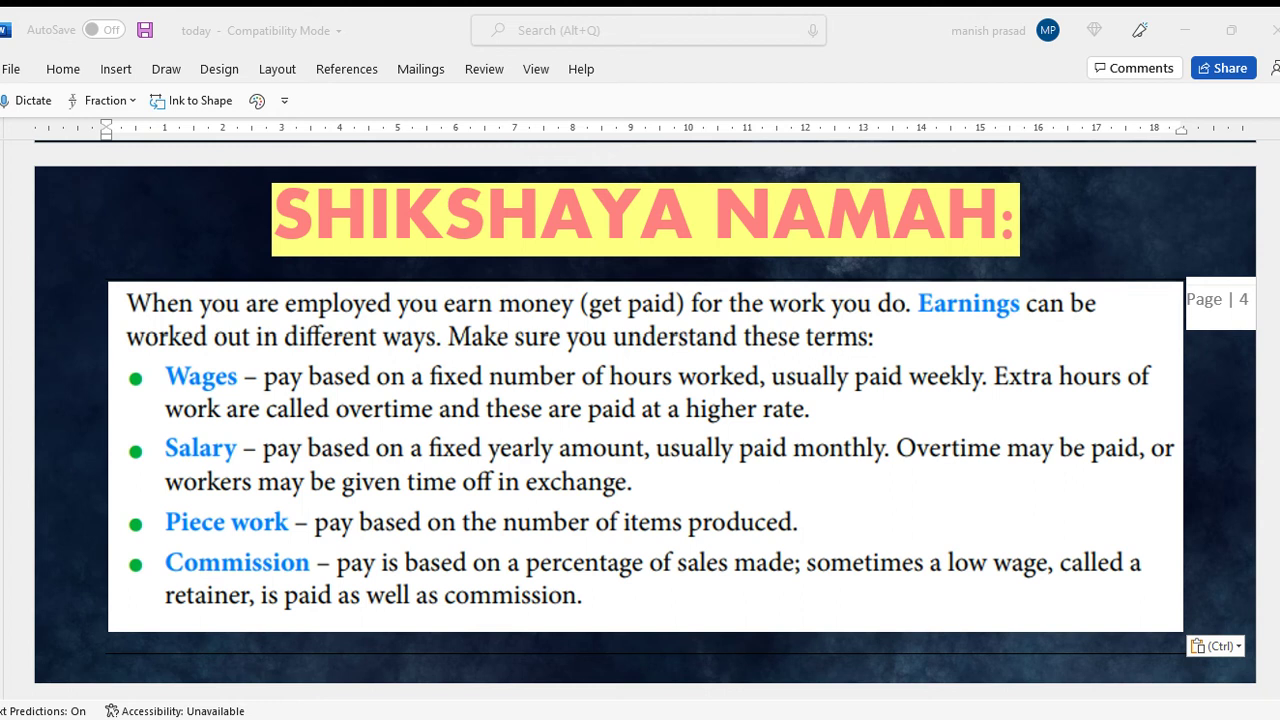
# Paste the question about a waiter earning $8.25 per hour for a six-hour shift onto the blank lines below the earnings definitions
pyautogui.press('Escape')
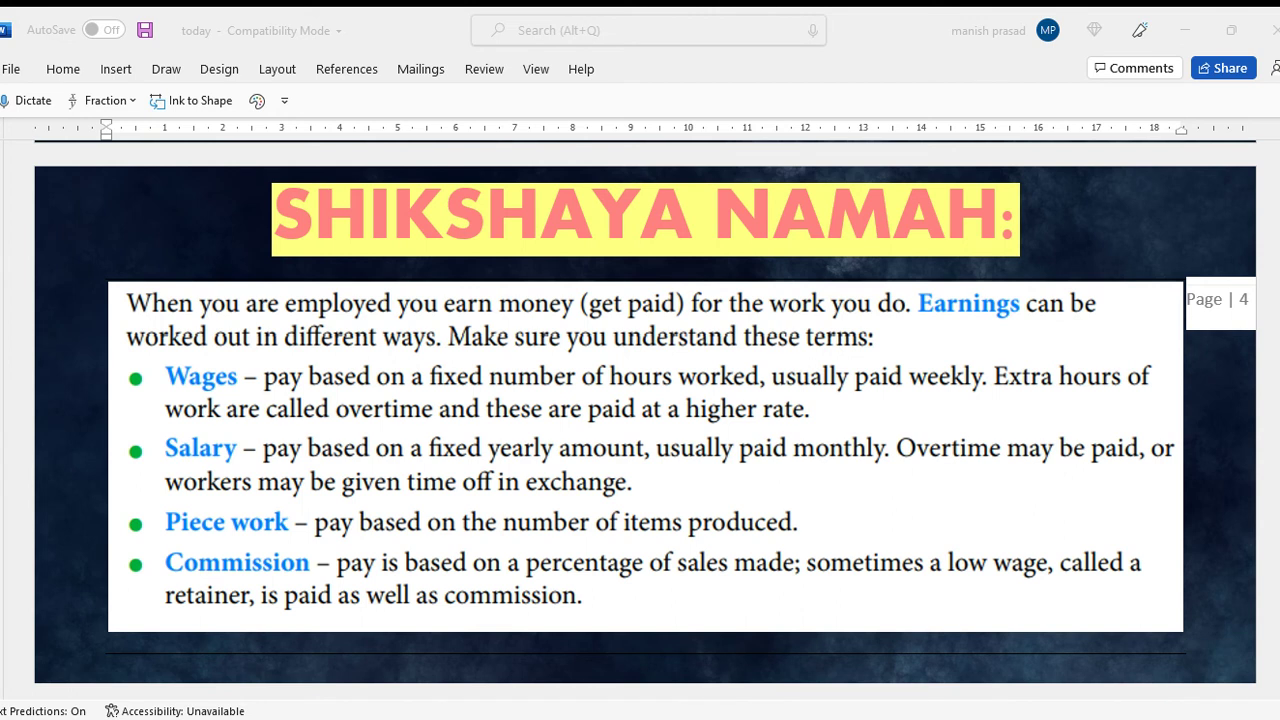
pyautogui.click(704, 590)
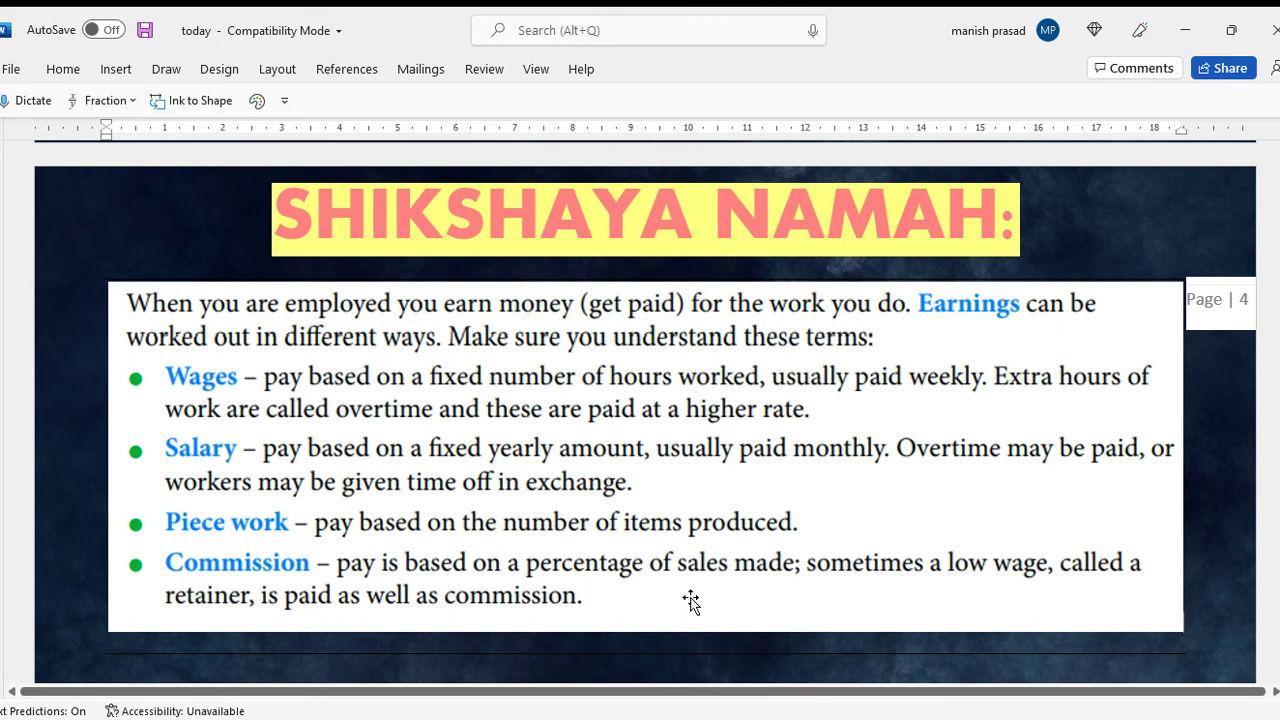
pyautogui.scroll(-5, 691, 602)
pyautogui.click(303, 222)
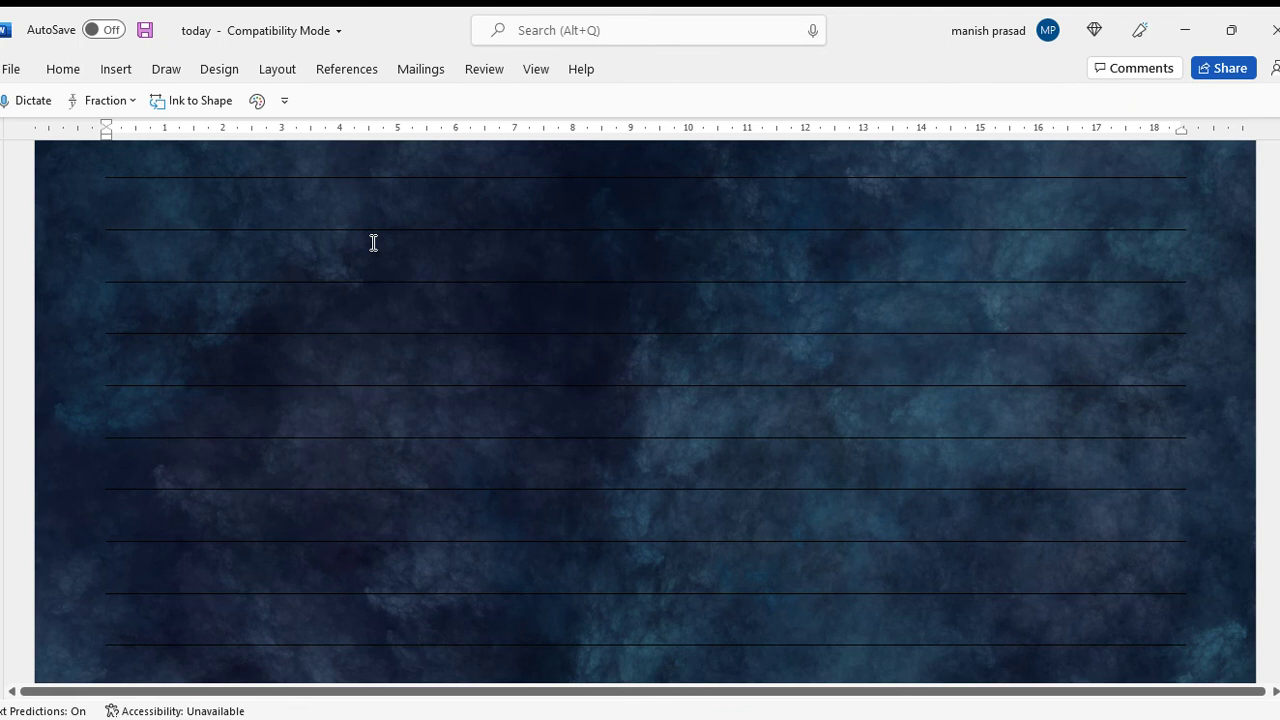
pyautogui.hotkey('ctrl', 'v')
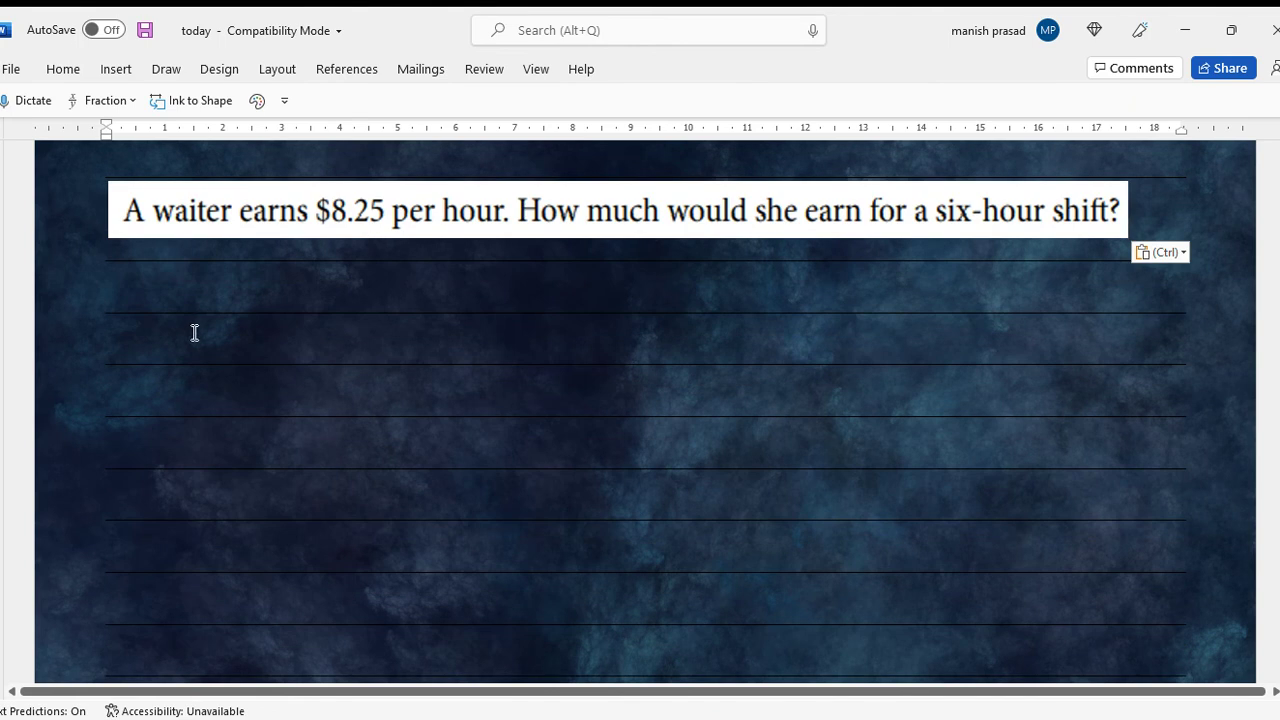
# Handwrite 8.25 × 6 = under the waiter question and put 0 as the last digit of the product
pyautogui.click(307, 443)
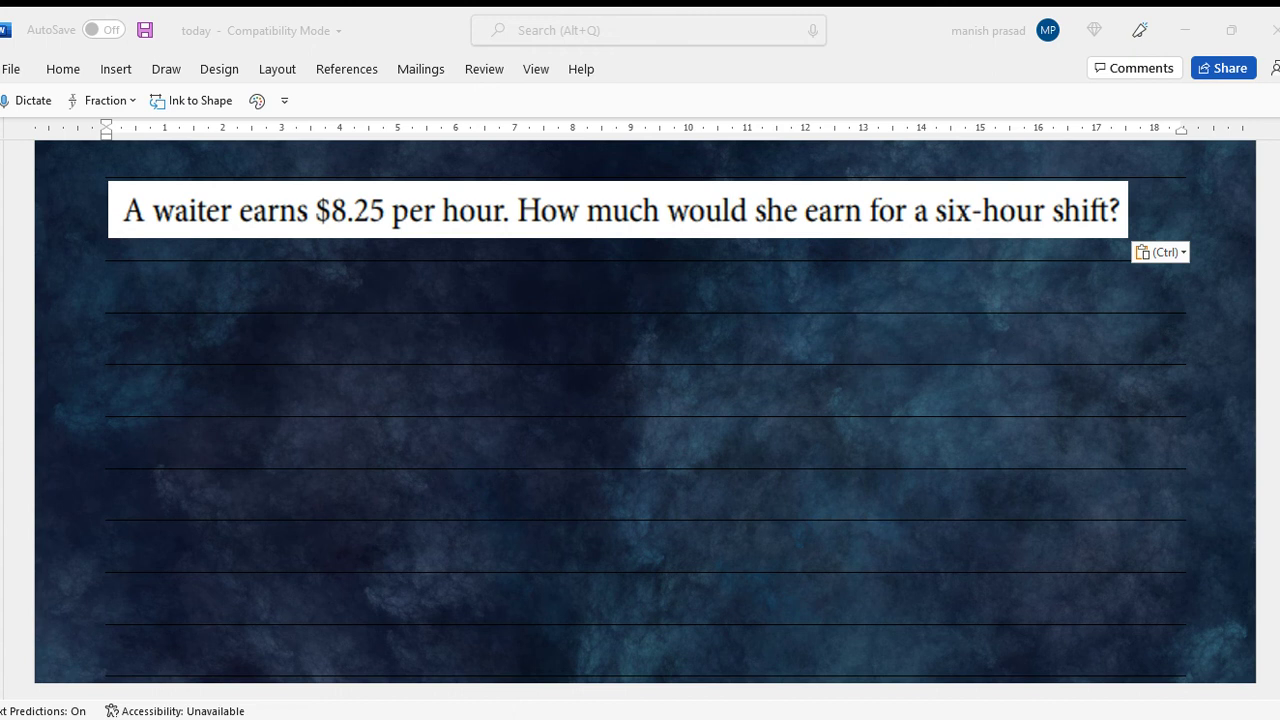
pyautogui.click(489, 636)
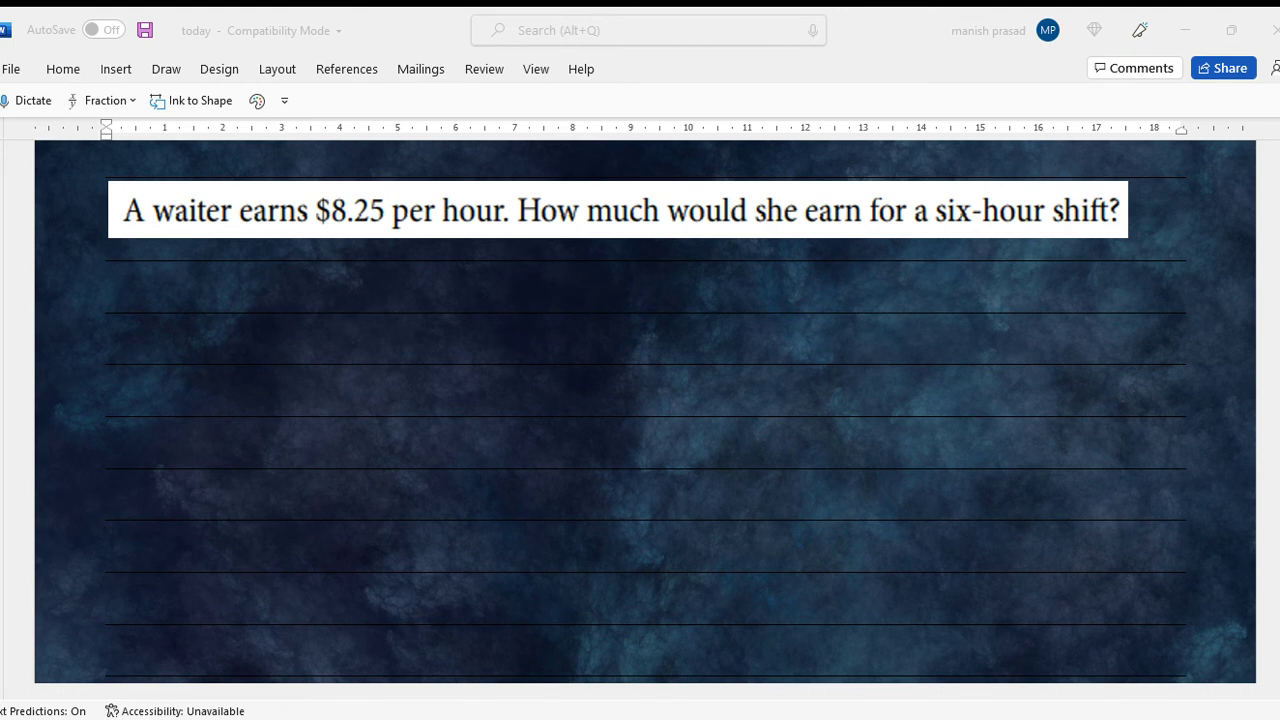
pyautogui.click(486, 629)
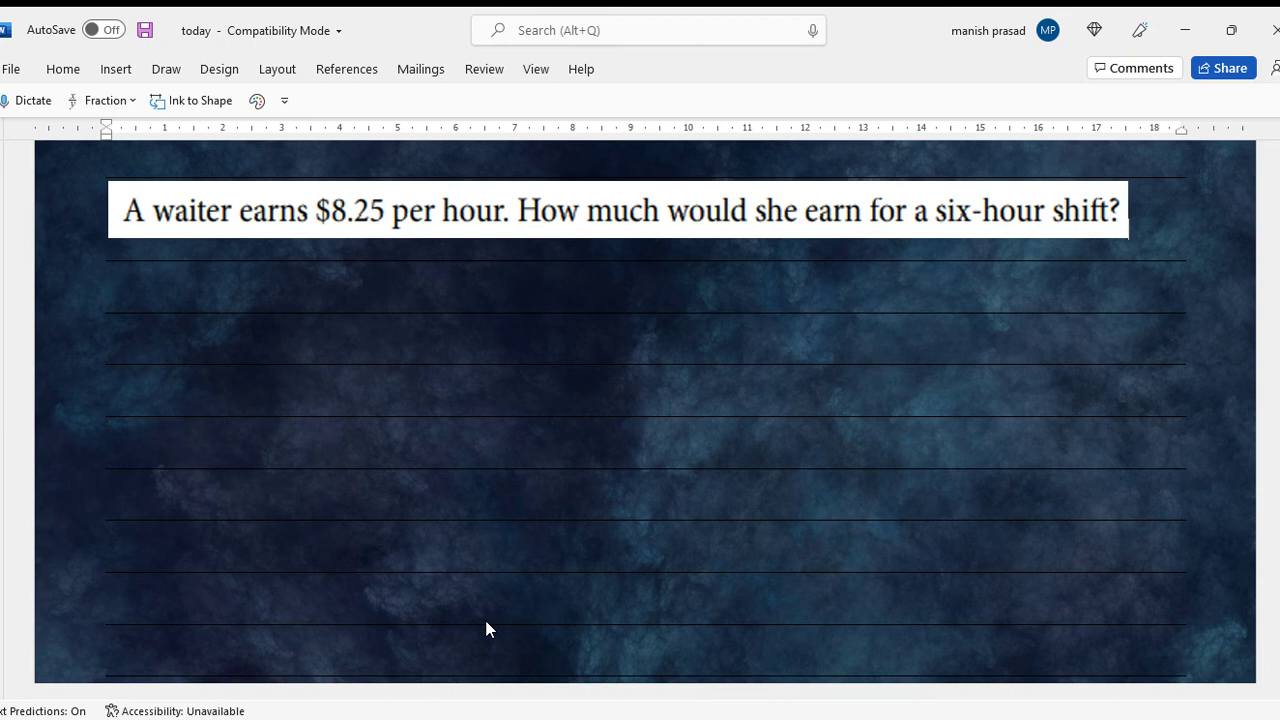
pyautogui.moveTo(361, 280)
pyautogui.mouseDown()
pyautogui.moveTo(365, 296)
pyautogui.moveTo(365, 281)
pyautogui.moveTo(393, 281)
pyautogui.moveTo(407, 307)
pyautogui.mouseUp()
pyautogui.click(377, 293)
pyautogui.moveTo(413, 285)
pyautogui.mouseDown()
pyautogui.moveTo(412, 304)
pyautogui.moveTo(490, 296)
pyautogui.mouseUp()
pyautogui.moveTo(518, 293); pyautogui.dragTo(538, 303)
pyautogui.moveTo(660, 282); pyautogui.dragTo(658, 283)
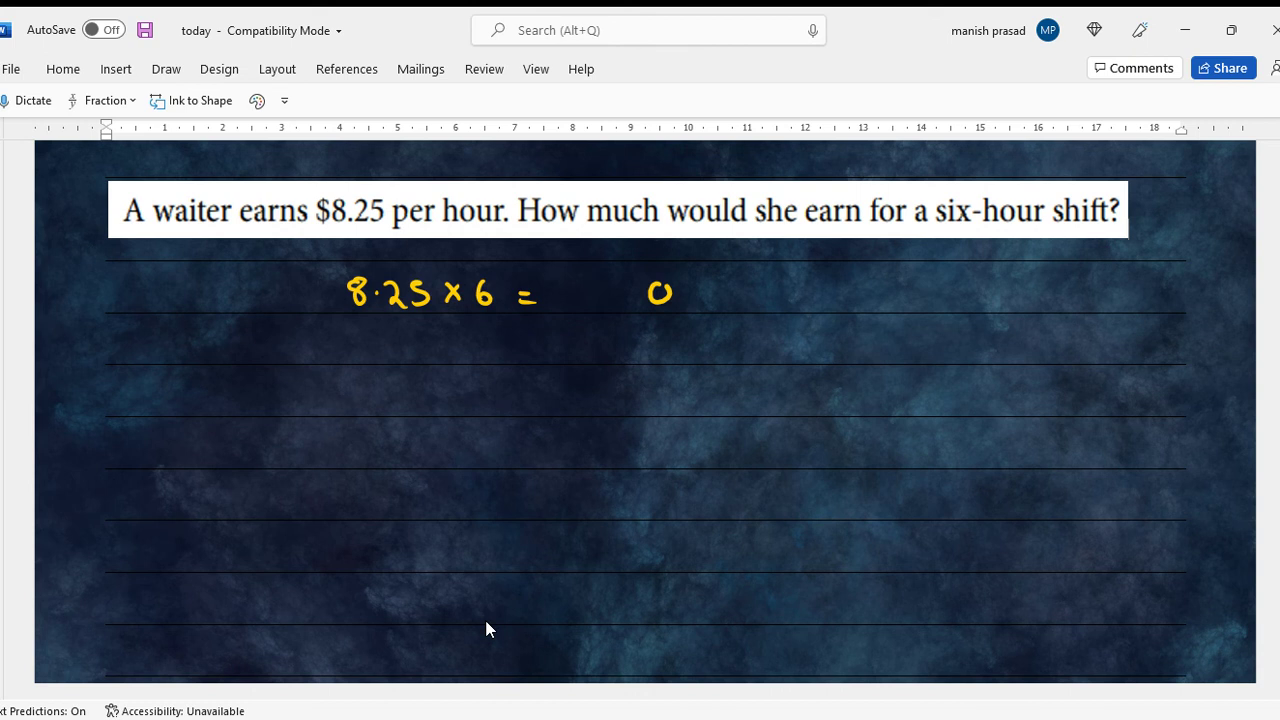
# Write the carries 3 and 1 above 8.25 and complete the waiter's answer as 49.50 $
pyautogui.moveTo(381, 252); pyautogui.dragTo(382, 270)
pyautogui.moveTo(615, 283)
pyautogui.mouseDown()
pyautogui.moveTo(628, 290)
pyautogui.moveTo(614, 300)
pyautogui.mouseUp()
pyautogui.moveTo(337, 259); pyautogui.dragTo(340, 278)
pyautogui.moveTo(566, 279)
pyautogui.mouseDown()
pyautogui.moveTo(577, 305)
pyautogui.moveTo(596, 304)
pyautogui.mouseUp()
pyautogui.click(605, 295)
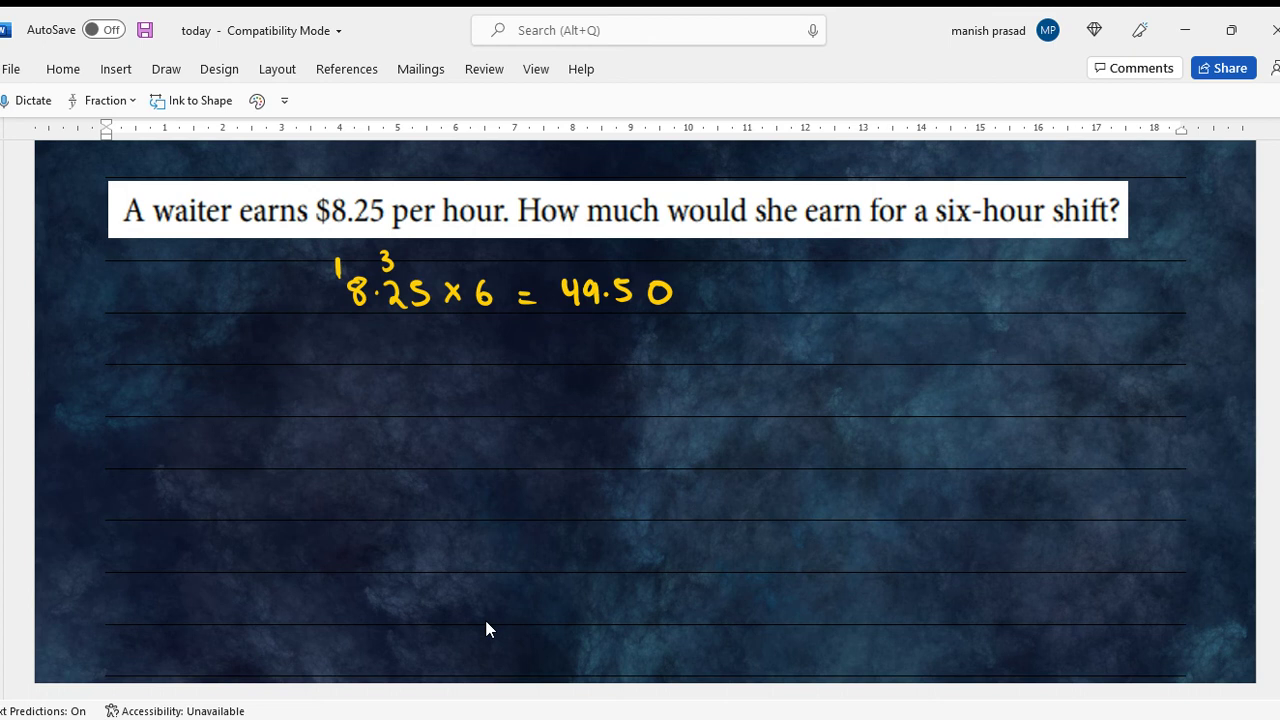
pyautogui.moveTo(710, 281)
pyautogui.mouseDown()
pyautogui.moveTo(696, 288)
pyautogui.moveTo(705, 305)
pyautogui.mouseUp()
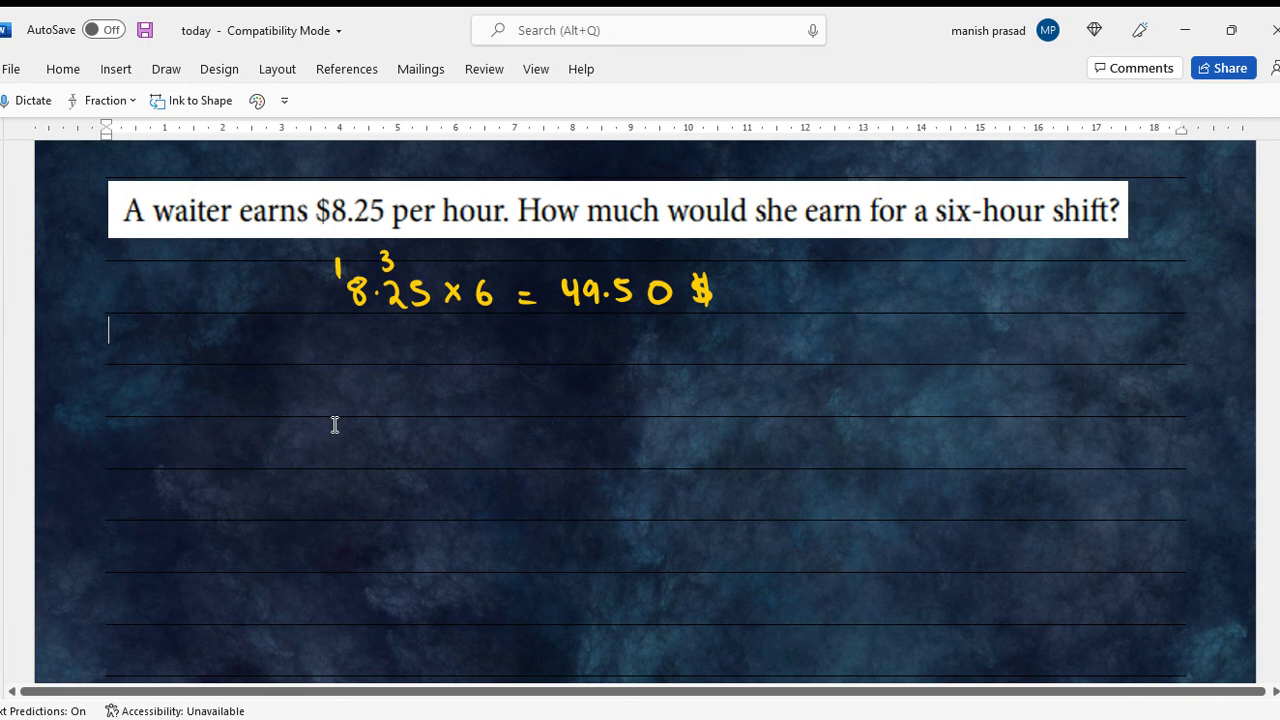
# Paste the question about a receptionist working a 35-hour week at $9.50 per hour below the waiter's solution
pyautogui.hotkey('ctrl', 'v')
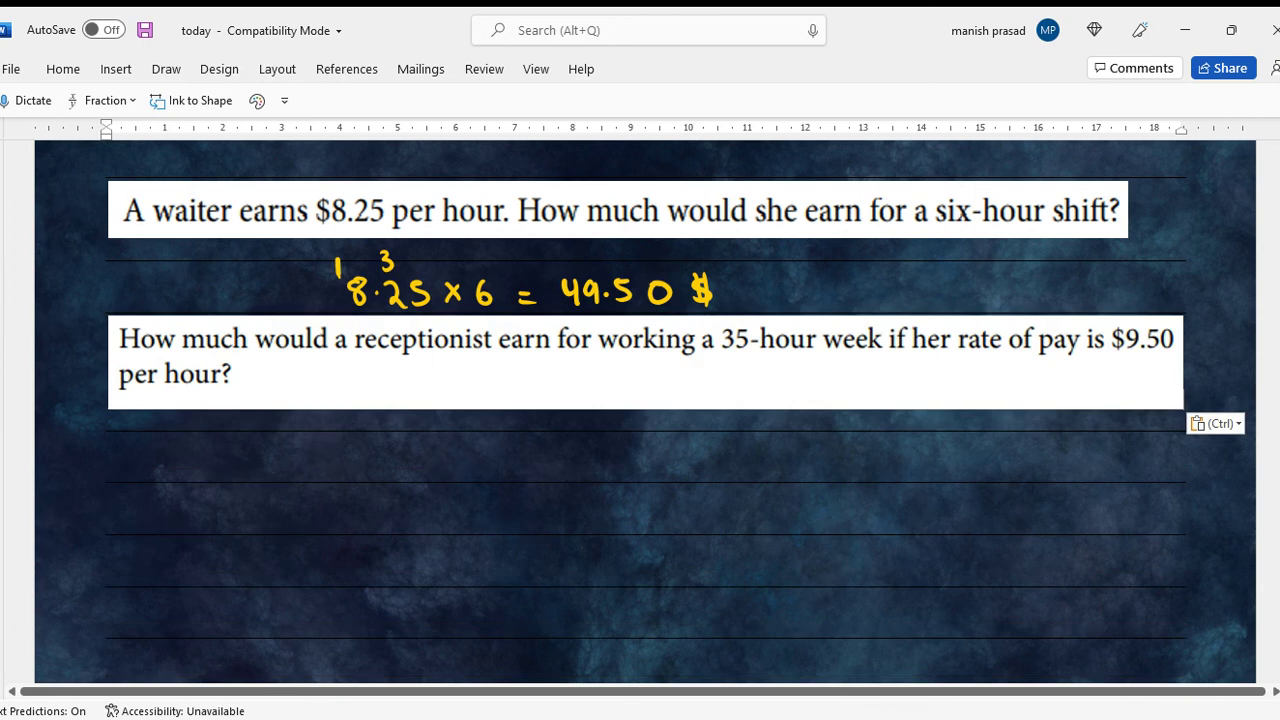
pyautogui.scroll(-2, 645, 412)
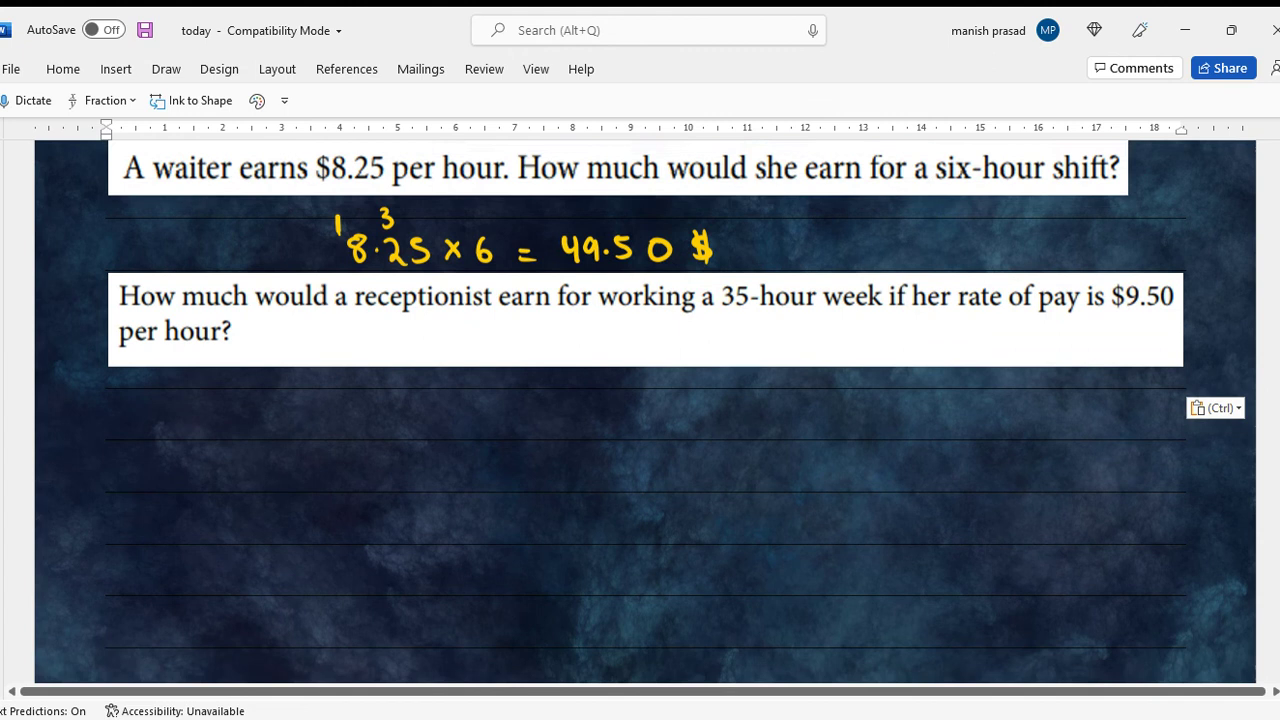
pyautogui.scroll(-2, 645, 412)
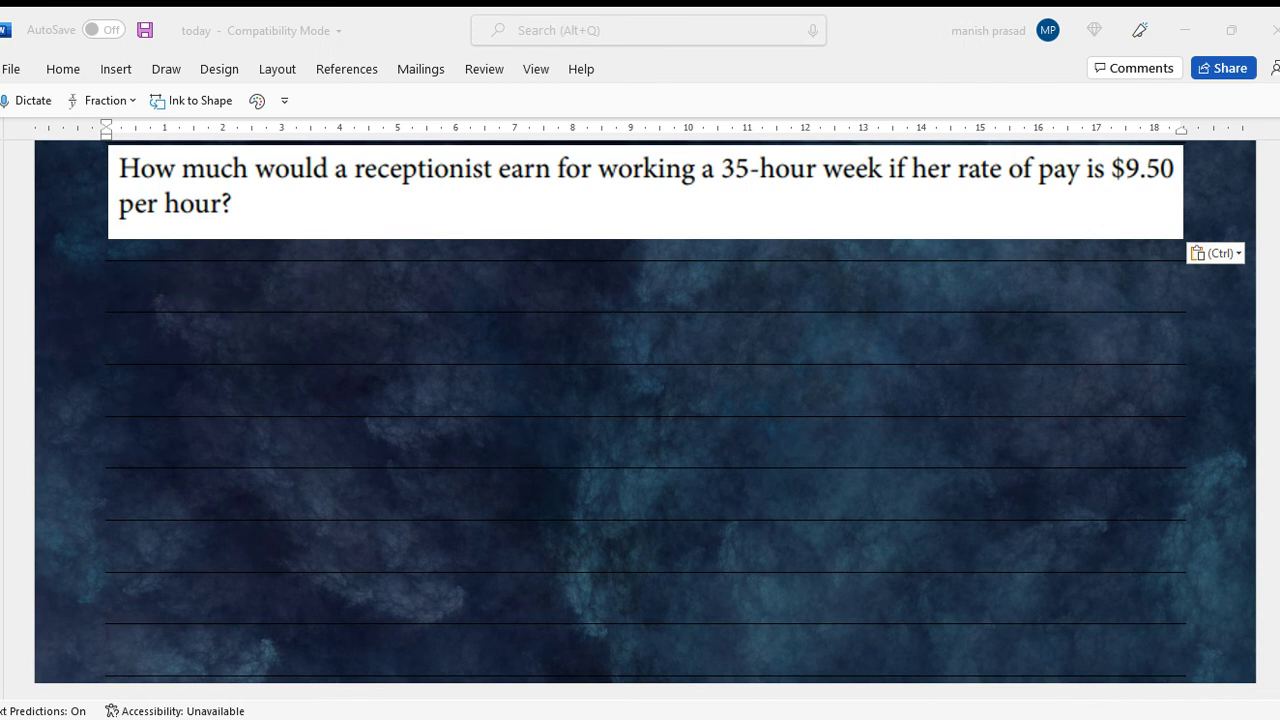
# Set out 9.5 × 35 as a handwritten column multiplication, with the first product digit 5 and carry 2
pyautogui.click(30, 684)
pyautogui.moveTo(534, 273)
pyautogui.mouseDown()
pyautogui.moveTo(537, 298)
pyautogui.moveTo(561, 279)
pyautogui.moveTo(562, 298)
pyautogui.mouseUp()
pyautogui.click(547, 290)
pyautogui.moveTo(502, 327)
pyautogui.mouseDown()
pyautogui.moveTo(518, 346)
pyautogui.moveTo(502, 347)
pyautogui.mouseUp()
pyautogui.moveTo(533, 327)
pyautogui.mouseDown()
pyautogui.moveTo(544, 329)
pyautogui.moveTo(534, 352)
pyautogui.moveTo(576, 326)
pyautogui.mouseUp()
pyautogui.moveTo(562, 328)
pyautogui.mouseDown()
pyautogui.moveTo(582, 380)
pyautogui.moveTo(566, 402)
pyautogui.mouseUp()
pyautogui.moveTo(506, 250)
pyautogui.mouseDown()
pyautogui.moveTo(501, 264)
pyautogui.moveTo(517, 265)
pyautogui.mouseUp()
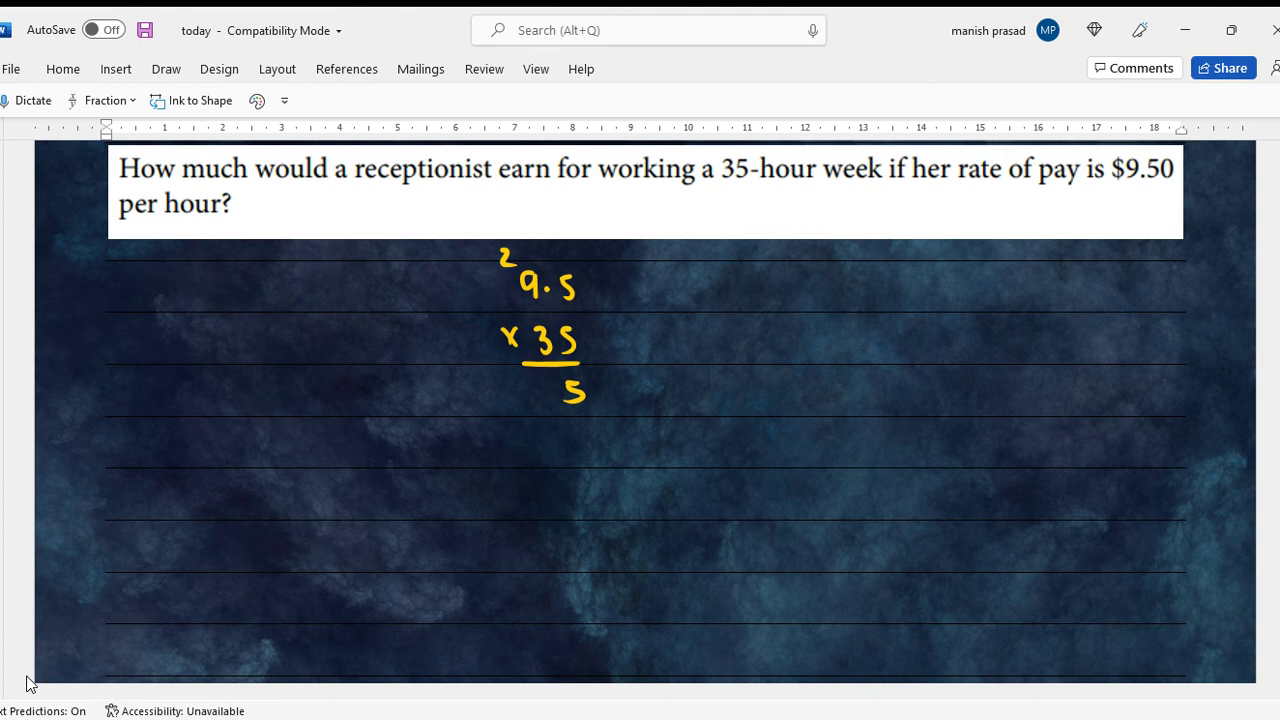
# Complete the handwritten partial products 475 and 285, add the carry 1, and draw the sum line beneath them
pyautogui.moveTo(512, 381); pyautogui.dragTo(525, 405)
pyautogui.moveTo(537, 384)
pyautogui.mouseDown()
pyautogui.moveTo(551, 383)
pyautogui.moveTo(544, 405)
pyautogui.moveTo(561, 427)
pyautogui.mouseUp()
pyautogui.moveTo(548, 429); pyautogui.dragTo(552, 450)
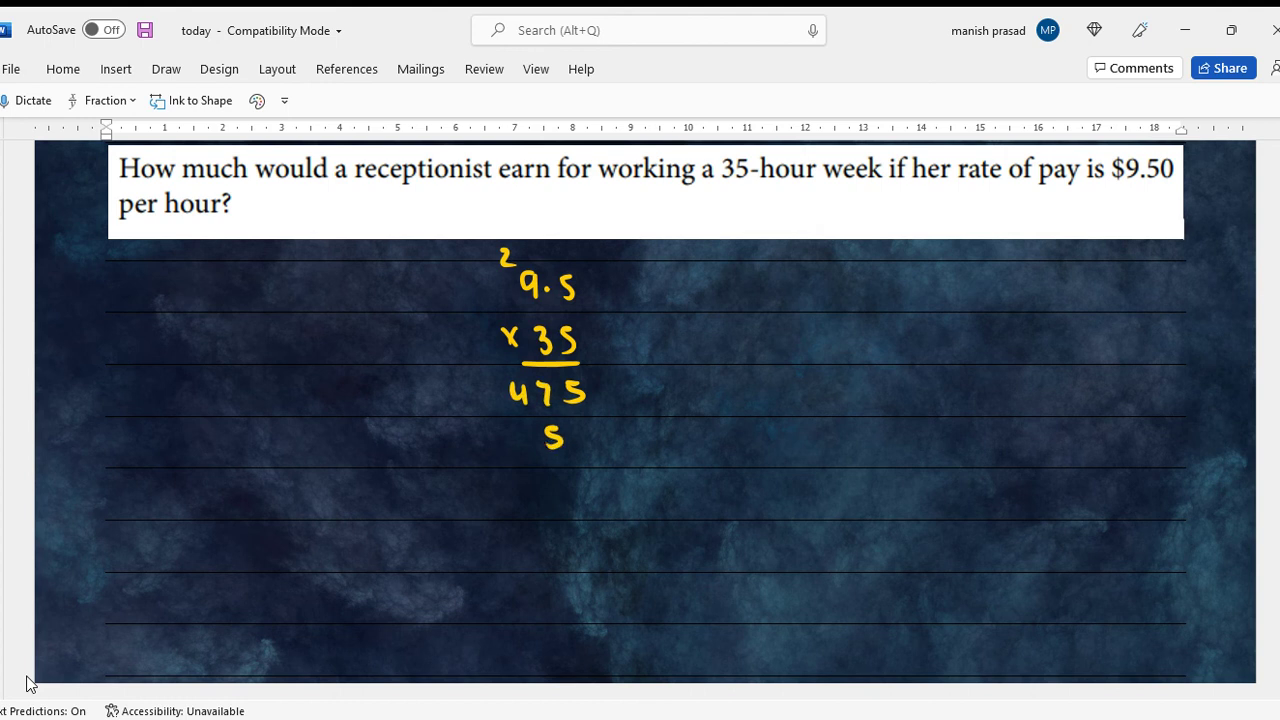
pyautogui.moveTo(488, 257); pyautogui.dragTo(486, 273)
pyautogui.moveTo(482, 428)
pyautogui.mouseDown()
pyautogui.moveTo(500, 448)
pyautogui.moveTo(522, 424)
pyautogui.mouseUp()
pyautogui.moveTo(484, 456); pyautogui.dragTo(607, 460)
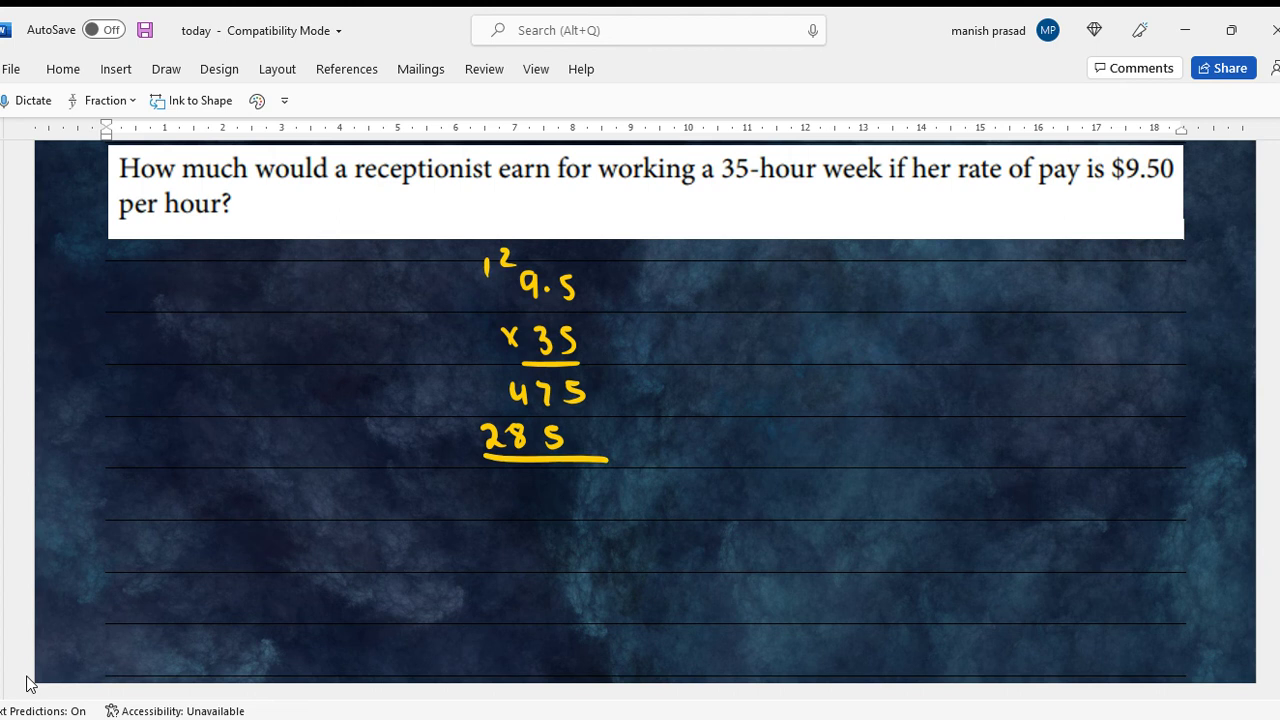
# Write the column total 3325 and the receptionist's answer 332.50 $ beside the working
pyautogui.moveTo(494, 484)
pyautogui.mouseDown()
pyautogui.moveTo(495, 510)
pyautogui.moveTo(563, 484)
pyautogui.moveTo(586, 510)
pyautogui.mouseUp()
pyautogui.click(584, 504)
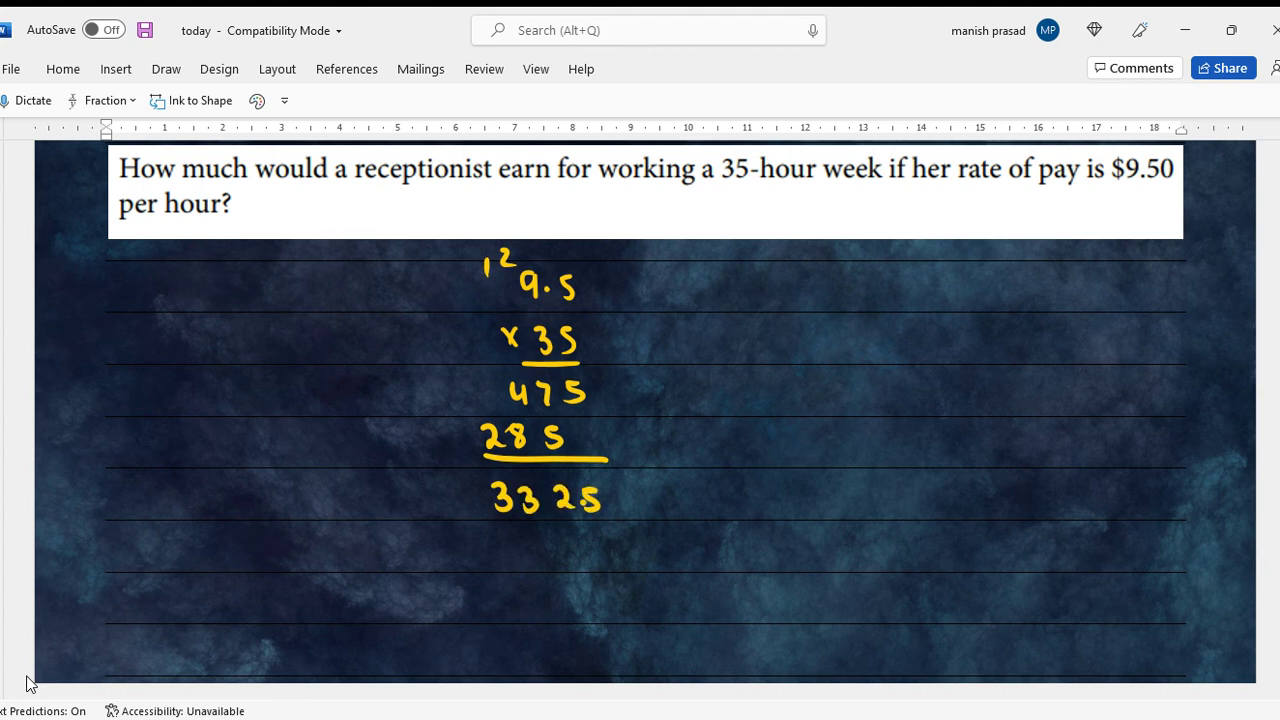
pyautogui.moveTo(774, 284)
pyautogui.mouseDown()
pyautogui.moveTo(778, 308)
pyautogui.moveTo(818, 283)
pyautogui.moveTo(810, 310)
pyautogui.mouseUp()
pyautogui.moveTo(834, 285)
pyautogui.mouseDown()
pyautogui.moveTo(856, 309)
pyautogui.moveTo(880, 287)
pyautogui.moveTo(880, 311)
pyautogui.moveTo(910, 292)
pyautogui.mouseUp()
pyautogui.click(863, 296)
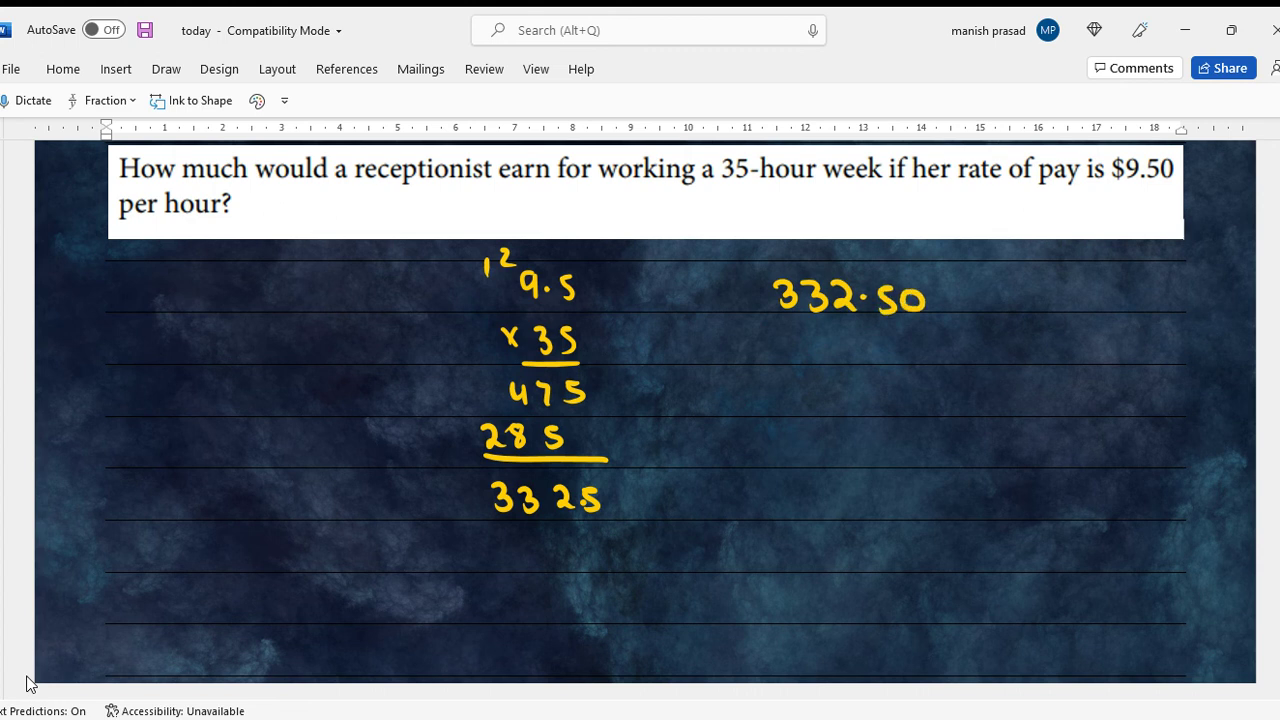
pyautogui.moveTo(986, 284)
pyautogui.mouseDown()
pyautogui.moveTo(966, 308)
pyautogui.moveTo(975, 320)
pyautogui.mouseUp()
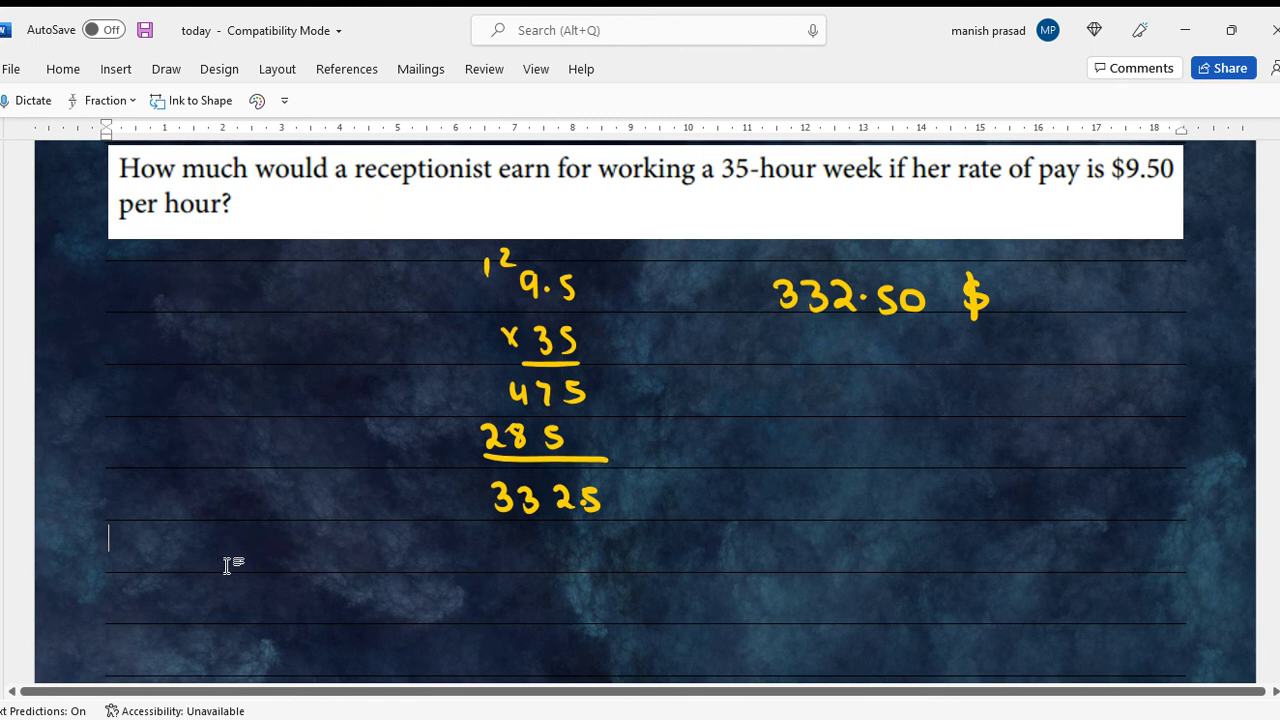
# Paste the five-part question on calculating hourly rates below the receptionist's working
pyautogui.hotkey('ctrl', 'v')
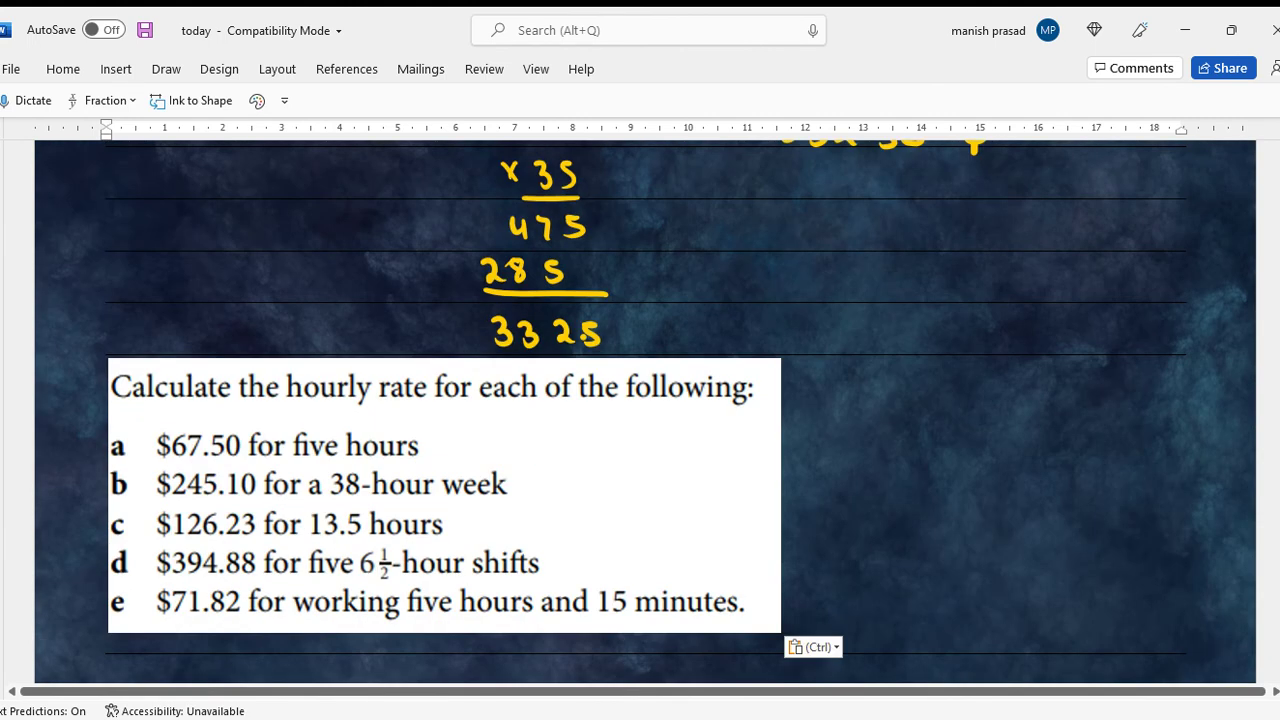
pyautogui.scroll(-4, 645, 412)
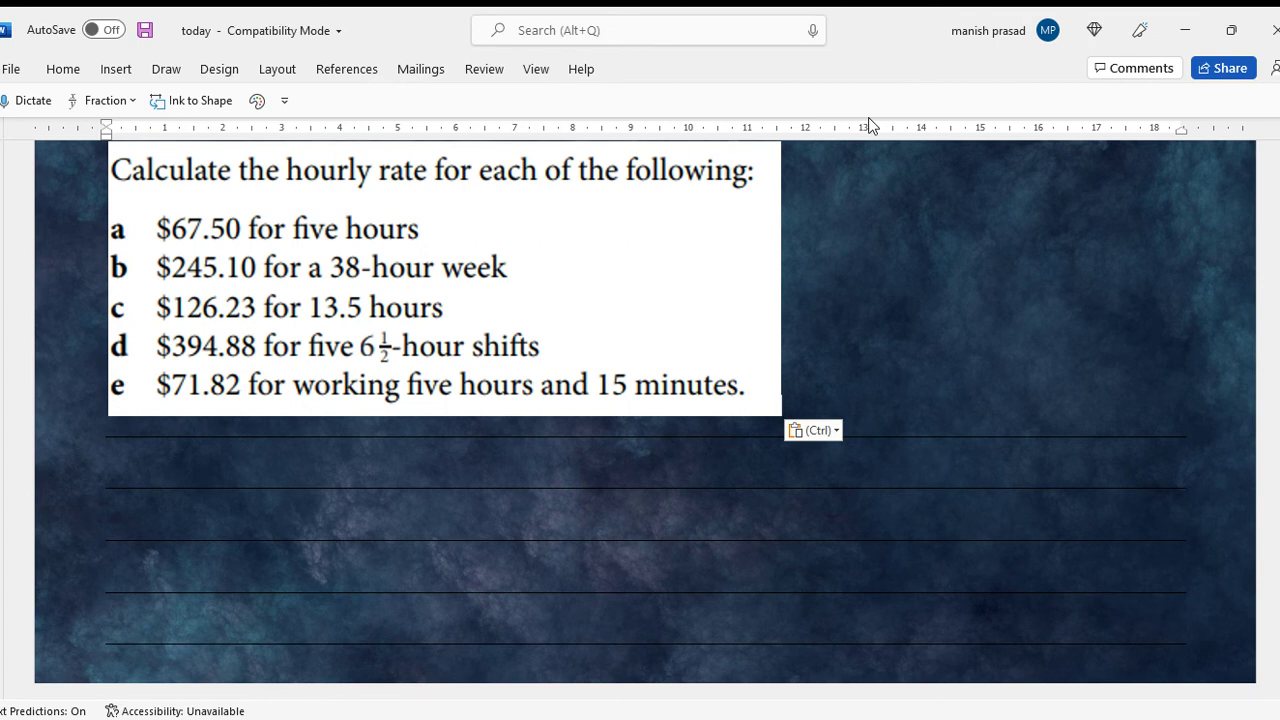
# Handwrite 13.5 $ as the answer to part a and 6.45 $ as the answer to part b of the hourly-rate question
pyautogui.moveTo(807, 209)
pyautogui.mouseDown()
pyautogui.moveTo(817, 226)
pyautogui.moveTo(856, 206)
pyautogui.moveTo(855, 225)
pyautogui.mouseUp()
pyautogui.click(840, 211)
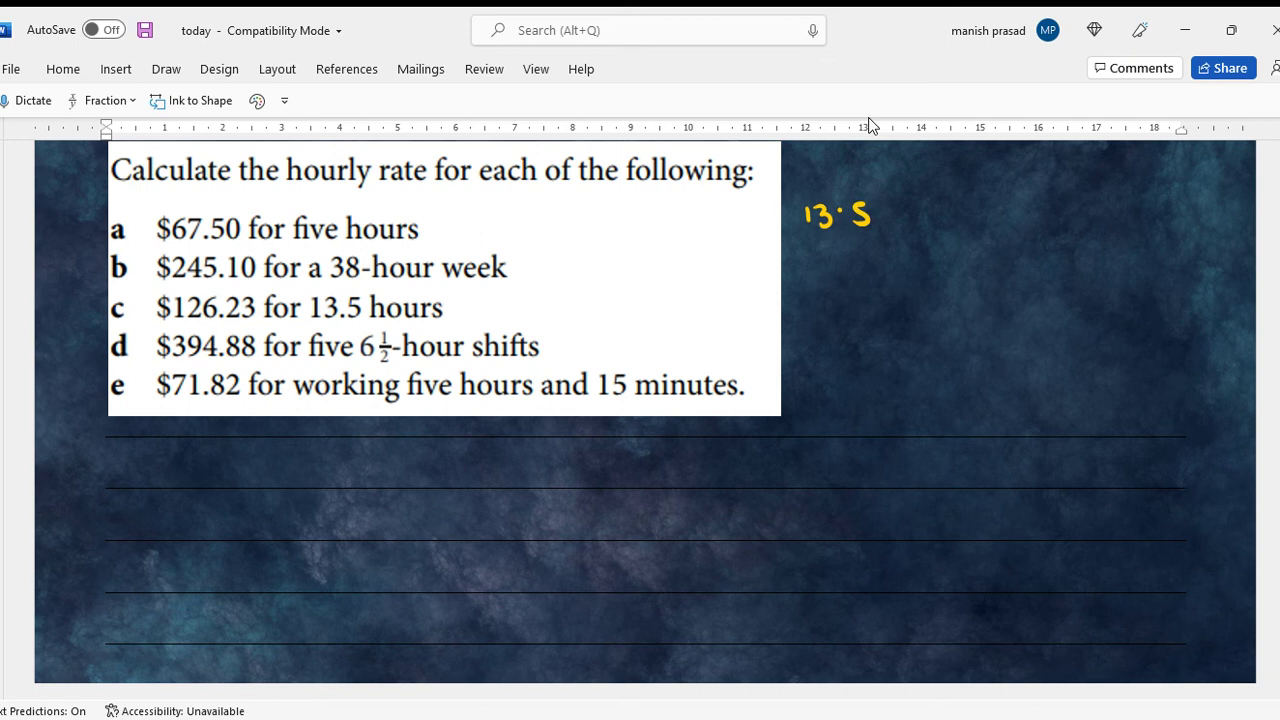
pyautogui.moveTo(897, 208)
pyautogui.mouseDown()
pyautogui.moveTo(892, 230)
pyautogui.moveTo(812, 270)
pyautogui.moveTo(813, 258)
pyautogui.moveTo(872, 271)
pyautogui.mouseUp()
pyautogui.click(831, 261)
pyautogui.moveTo(871, 251); pyautogui.dragTo(910, 270)
pyautogui.click(910, 250)
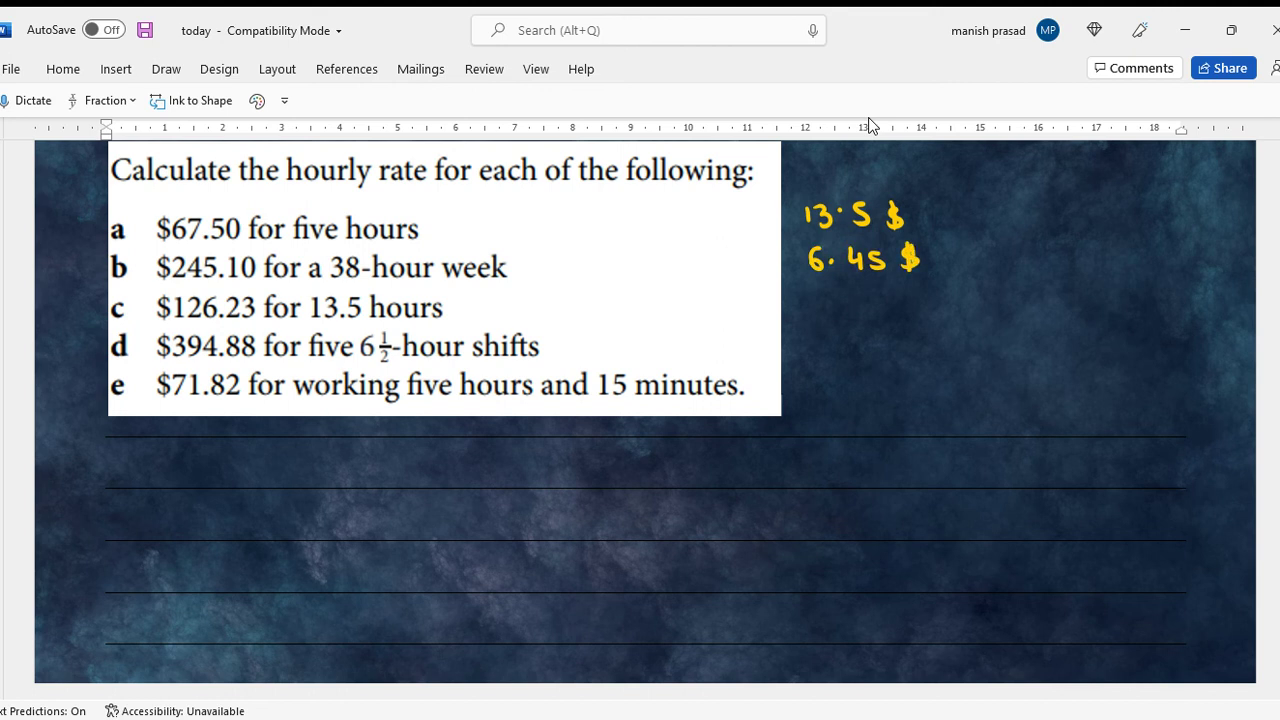
# Handwrite the answers to parts c, d and e of the hourly-rate question as 9.35 $, 12.15 $ and 13.68 $
pyautogui.moveTo(817, 291)
pyautogui.mouseDown()
pyautogui.moveTo(820, 317)
pyautogui.moveTo(844, 313)
pyautogui.mouseUp()
pyautogui.click(833, 304)
pyautogui.moveTo(882, 295)
pyautogui.mouseDown()
pyautogui.moveTo(869, 314)
pyautogui.moveTo(912, 304)
pyautogui.moveTo(908, 320)
pyautogui.mouseUp()
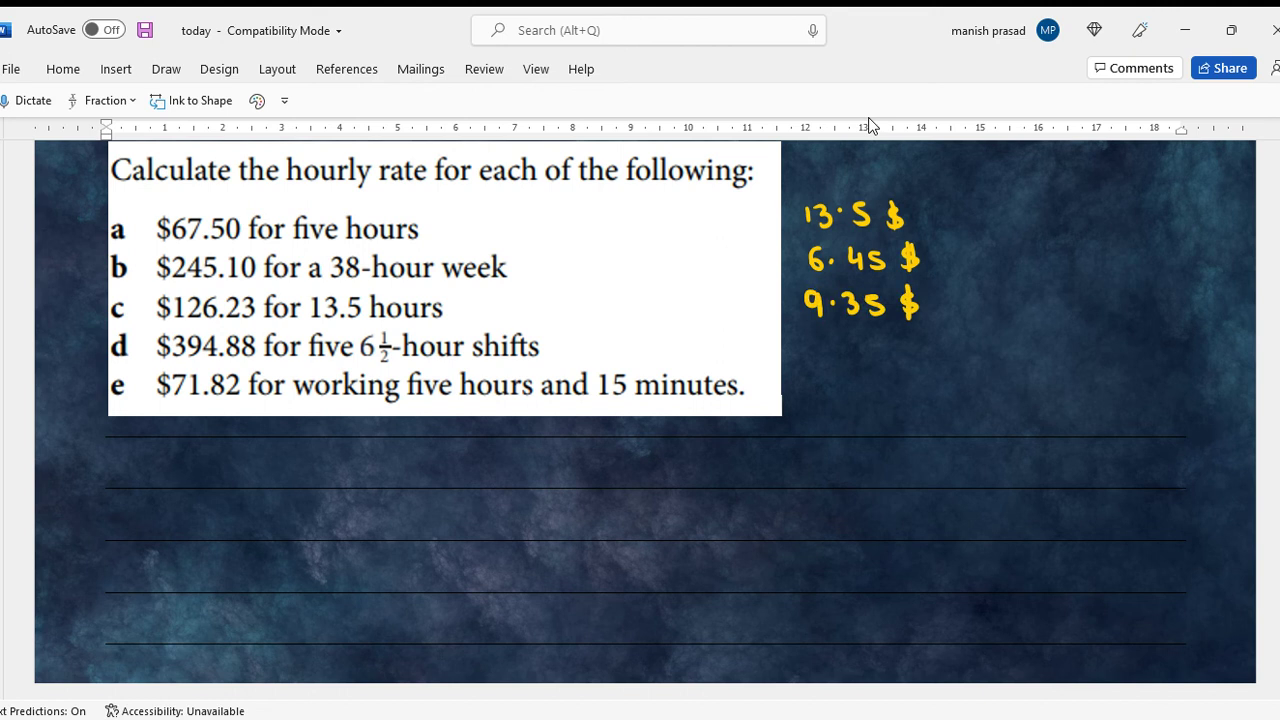
pyautogui.moveTo(810, 336)
pyautogui.mouseDown()
pyautogui.moveTo(810, 352)
pyautogui.moveTo(858, 356)
pyautogui.mouseUp()
pyautogui.click(844, 349)
pyautogui.moveTo(873, 341)
pyautogui.mouseDown()
pyautogui.moveTo(874, 357)
pyautogui.moveTo(890, 338)
pyautogui.mouseUp()
pyautogui.moveTo(918, 334); pyautogui.dragTo(916, 366)
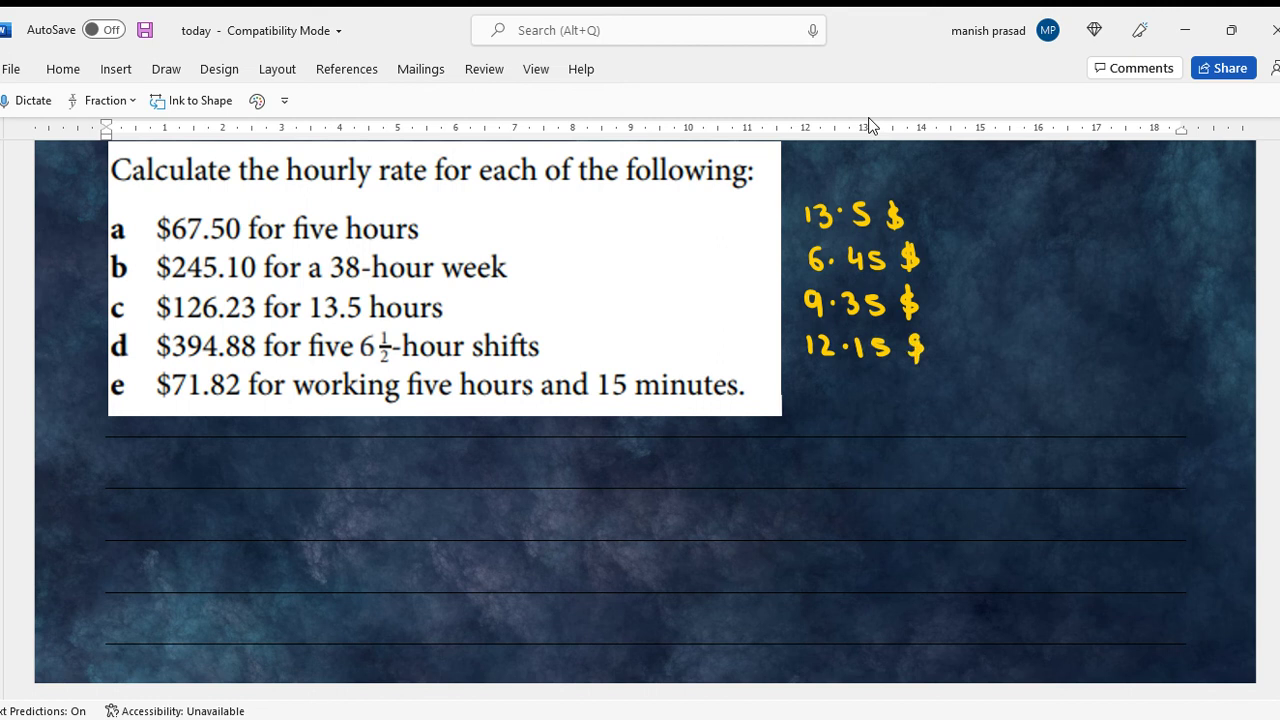
pyautogui.moveTo(812, 378)
pyautogui.mouseDown()
pyautogui.moveTo(812, 400)
pyautogui.moveTo(880, 404)
pyautogui.moveTo(884, 384)
pyautogui.moveTo(914, 387)
pyautogui.moveTo(914, 404)
pyautogui.mouseUp()
pyautogui.click(842, 390)
pyautogui.moveTo(920, 374); pyautogui.dragTo(920, 406)
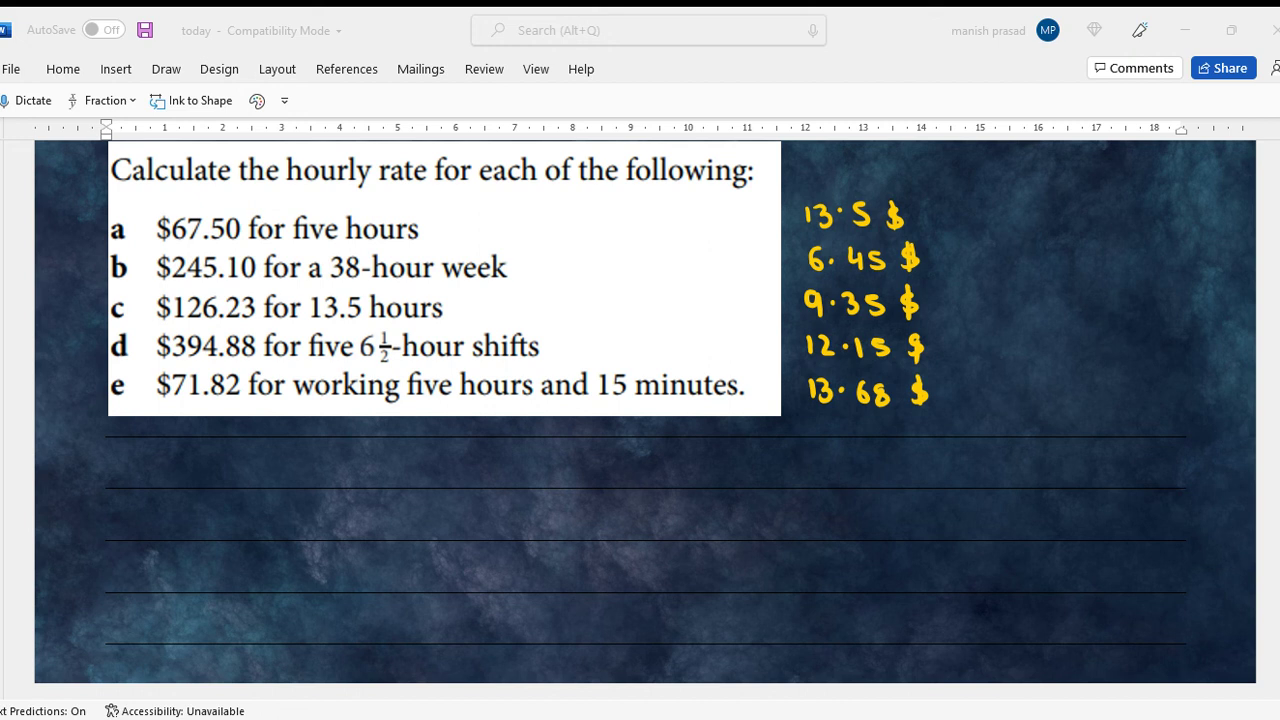
# Paste the question about a truck driver paid $15.45 per tonne for 135 tonnes below the hourly-rate question
pyautogui.click(1089, 444)
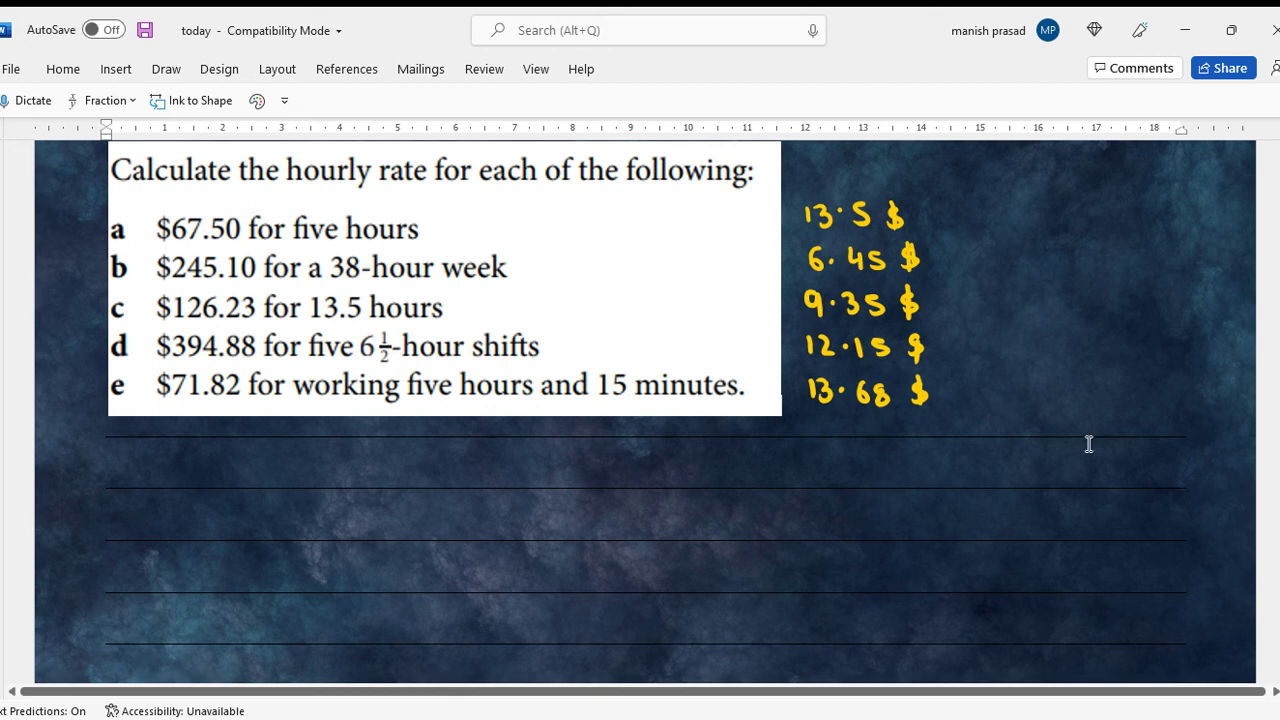
pyautogui.hotkey('ctrl', 'v')
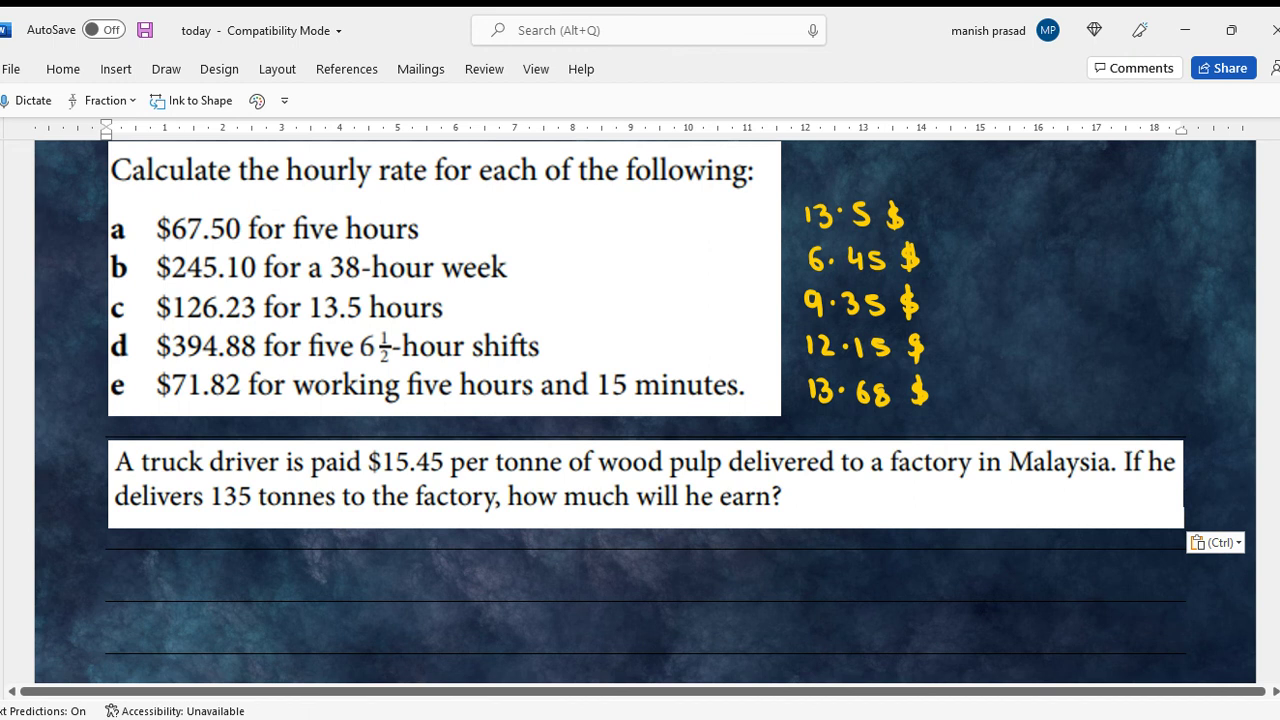
pyautogui.scroll(-3, 1268, 676)
pyautogui.scroll(-2, 645, 410)
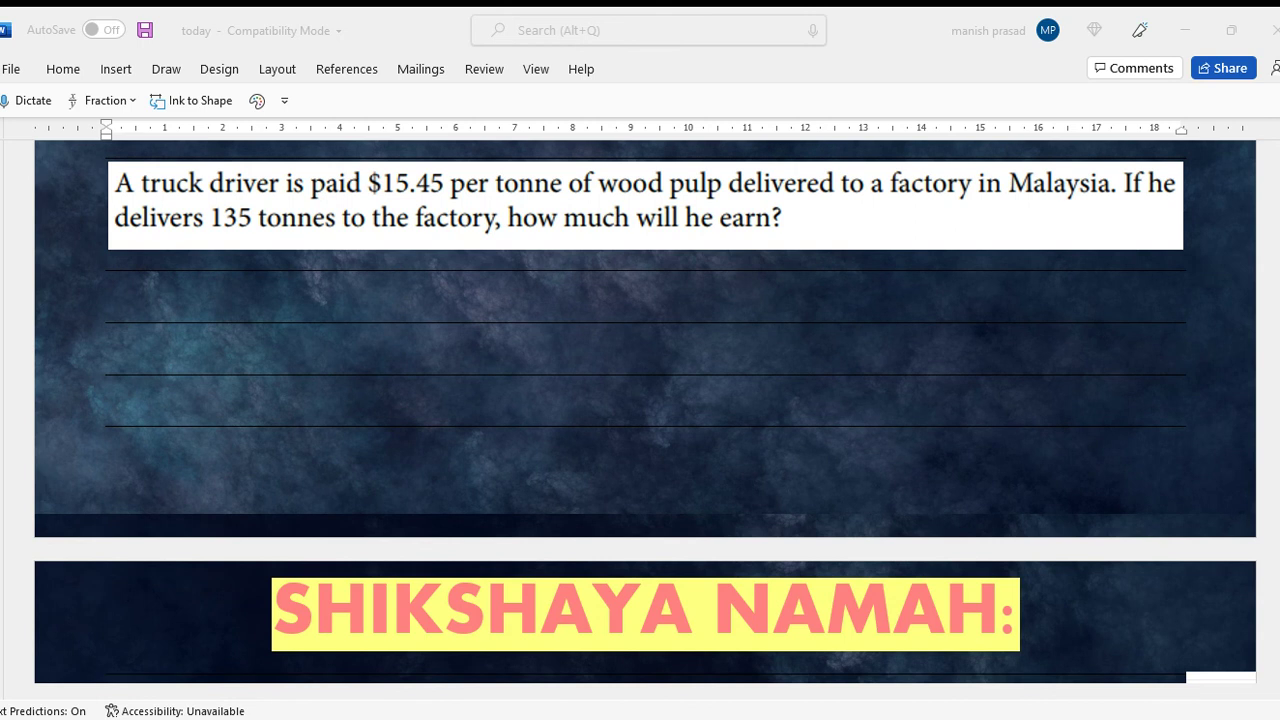
# Work out 15.45 × 135 by hand with partial products 7725, 4635 and 1545, and write the answer 2085.75 $
pyautogui.click(30, 687)
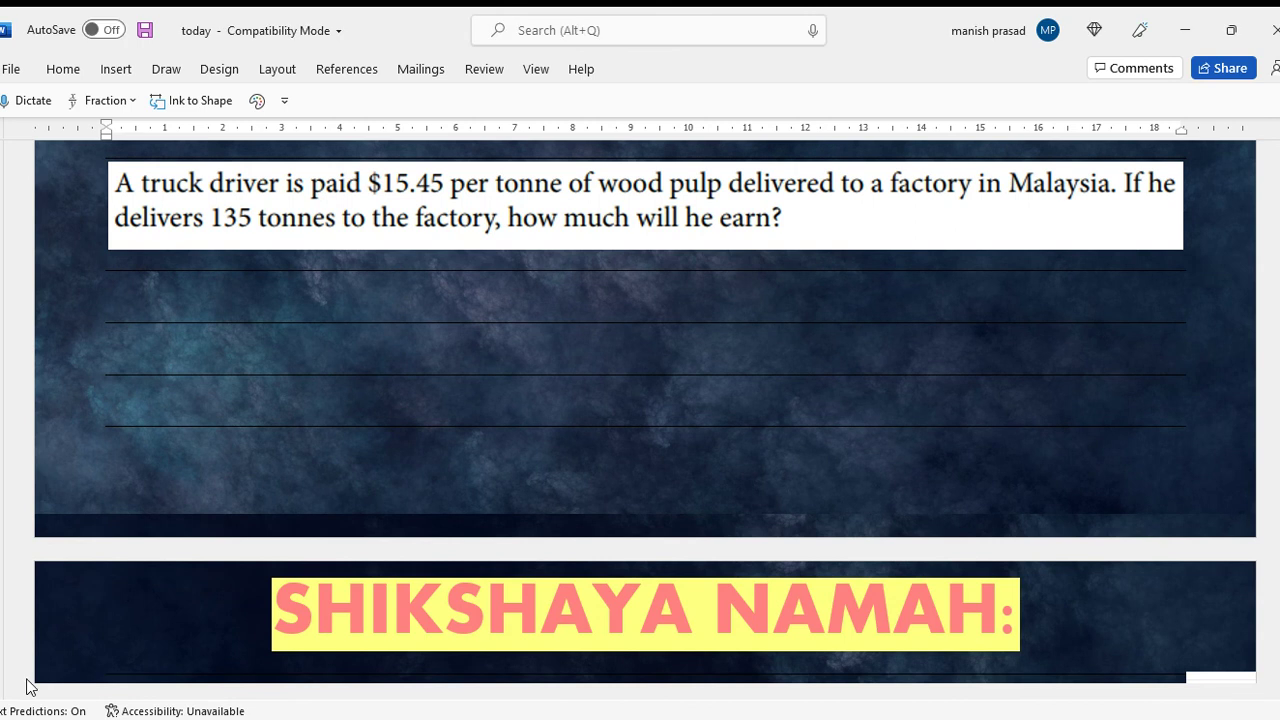
pyautogui.moveTo(423, 285); pyautogui.dragTo(426, 312)
pyautogui.moveTo(452, 289)
pyautogui.mouseDown()
pyautogui.moveTo(439, 315)
pyautogui.moveTo(487, 304)
pyautogui.mouseUp()
pyautogui.click(463, 303)
pyautogui.moveTo(488, 296); pyautogui.dragTo(489, 315)
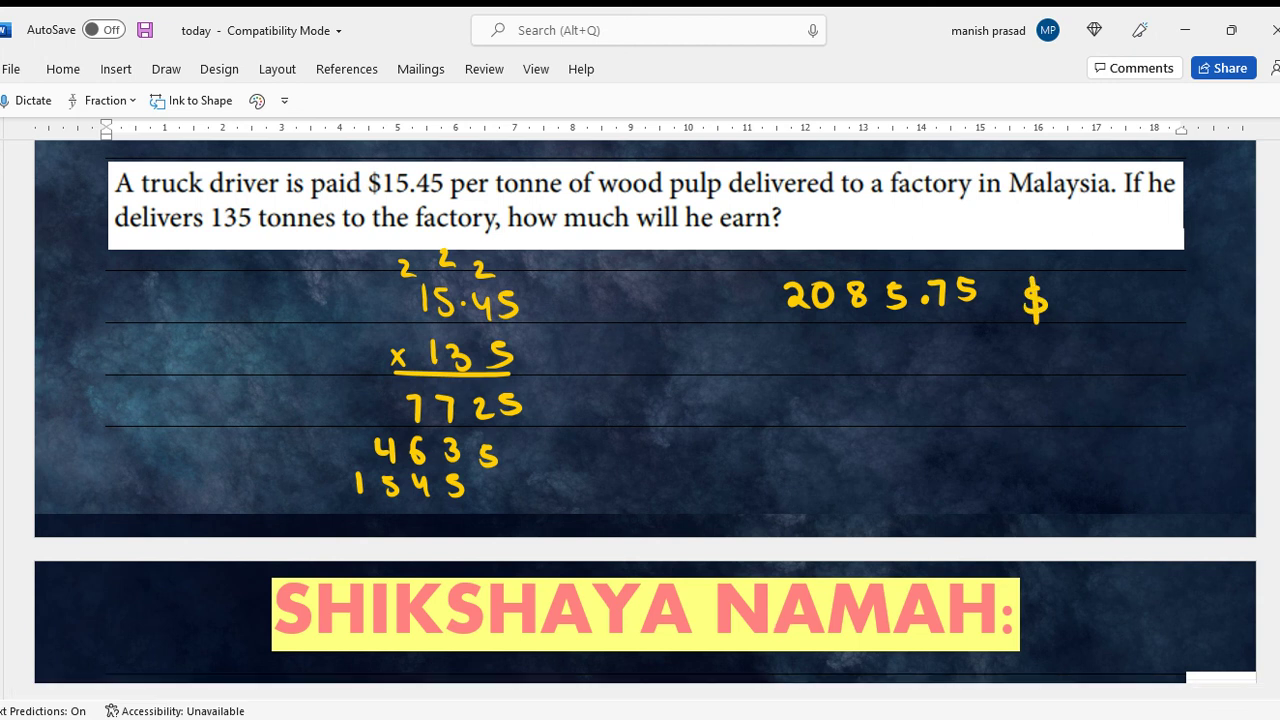
# Paste the question about five factory workers paid $23.25 per pallet for 102 pallets on the first line of page 5
pyautogui.scroll(-3, 646, 411)
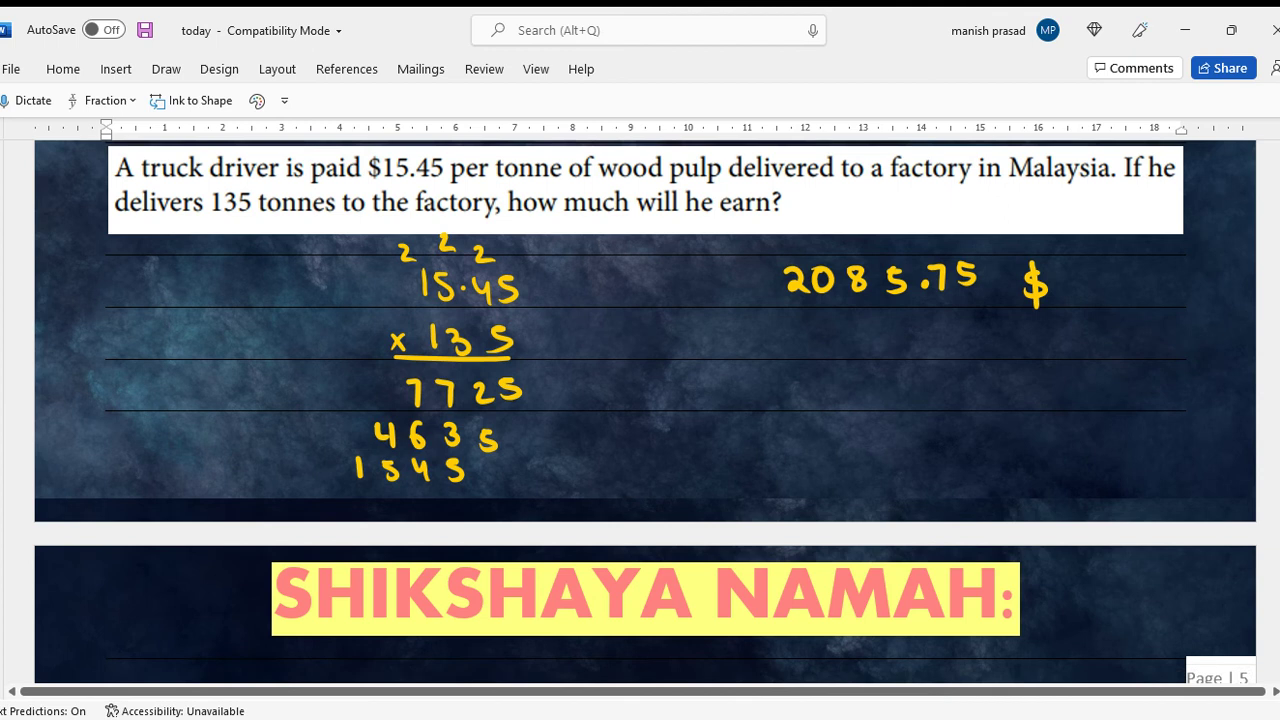
pyautogui.scroll(-9, 646, 411)
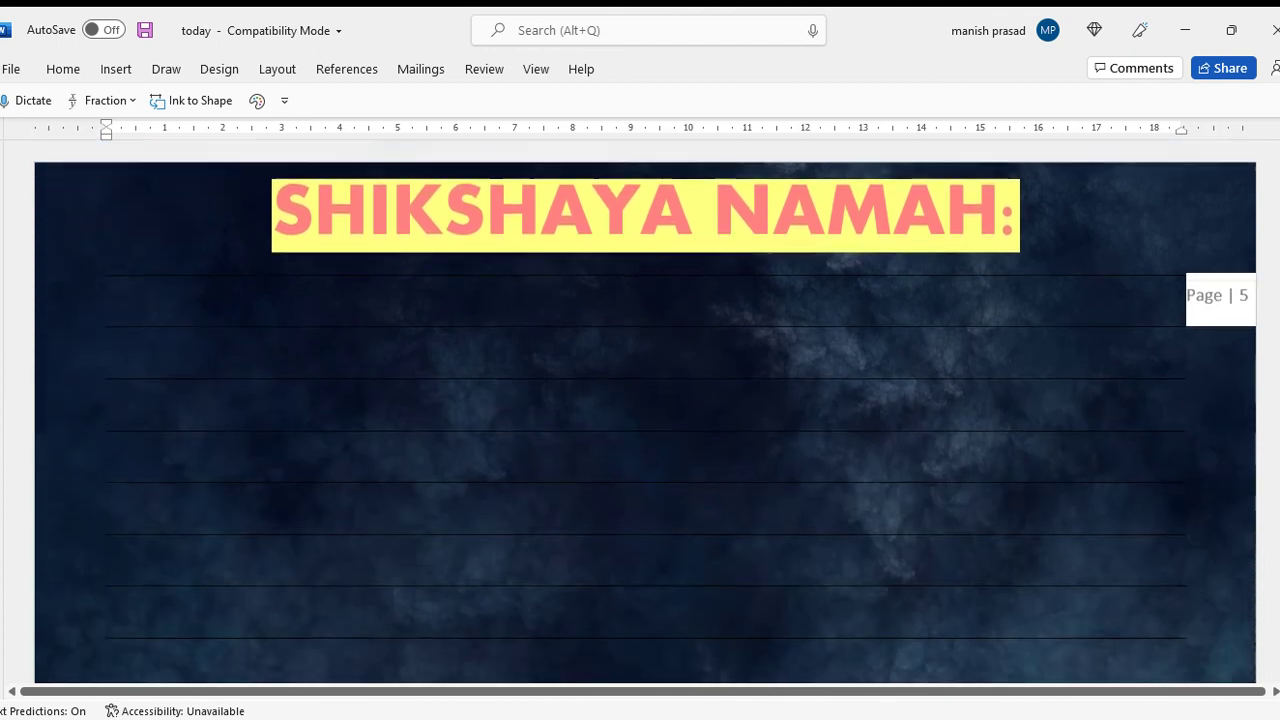
pyautogui.click(209, 317)
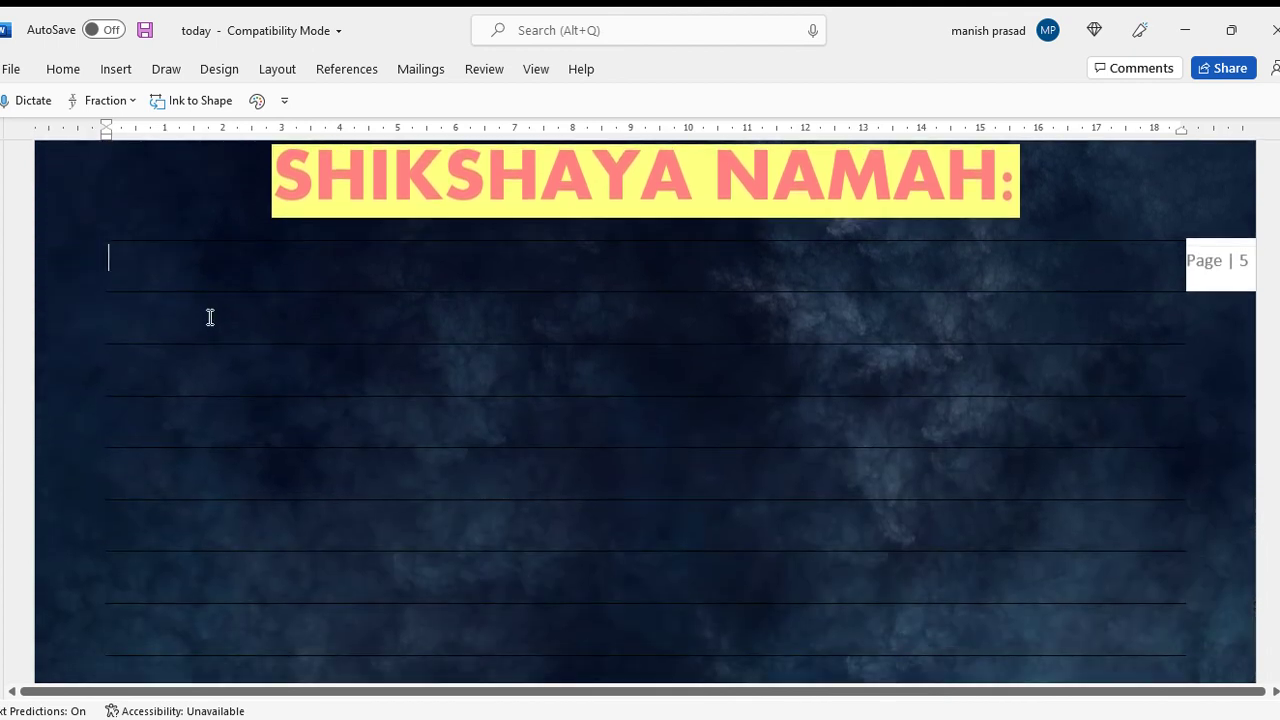
pyautogui.write('A team of workers in a factory is paid $23.25 per pallet of goods produced. If a team of five workers produces 102 pallets in a shift, how much will each person in the team have earned that shift?')
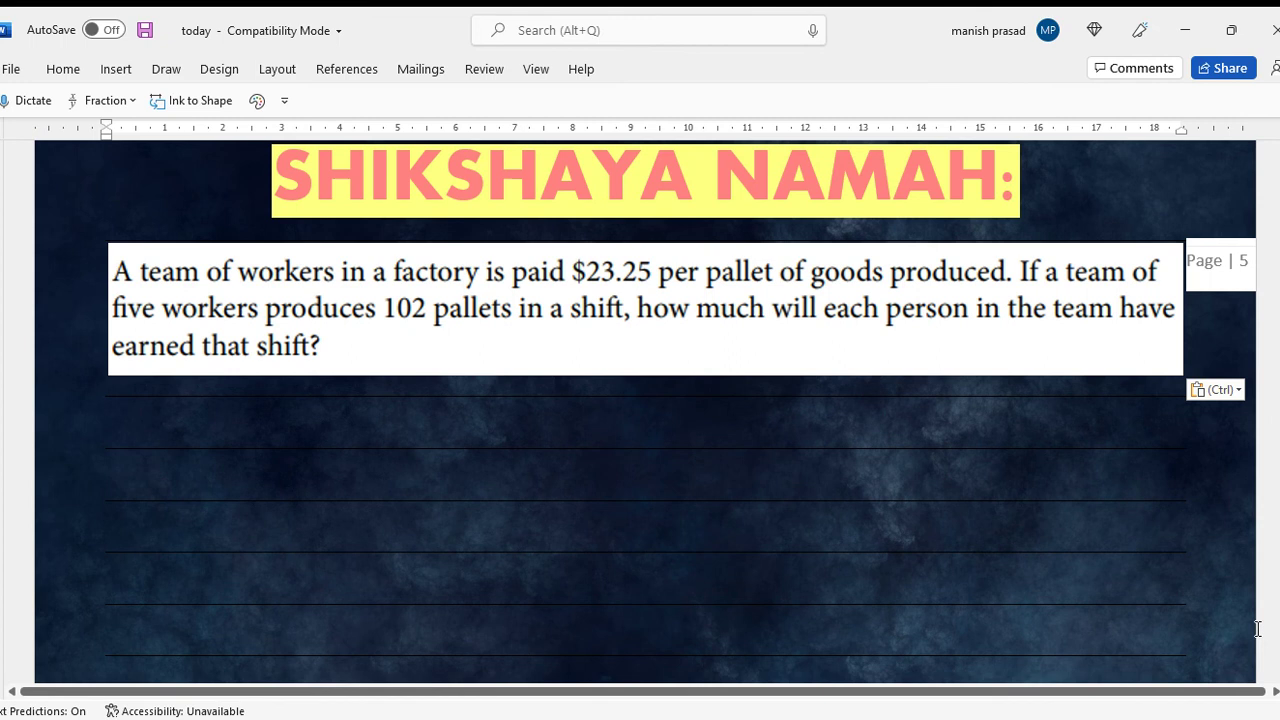
# Handwrite the expression 23.25 × 102 ÷ 5 beneath the factory pallet question
pyautogui.scroll(-2, 645, 410)
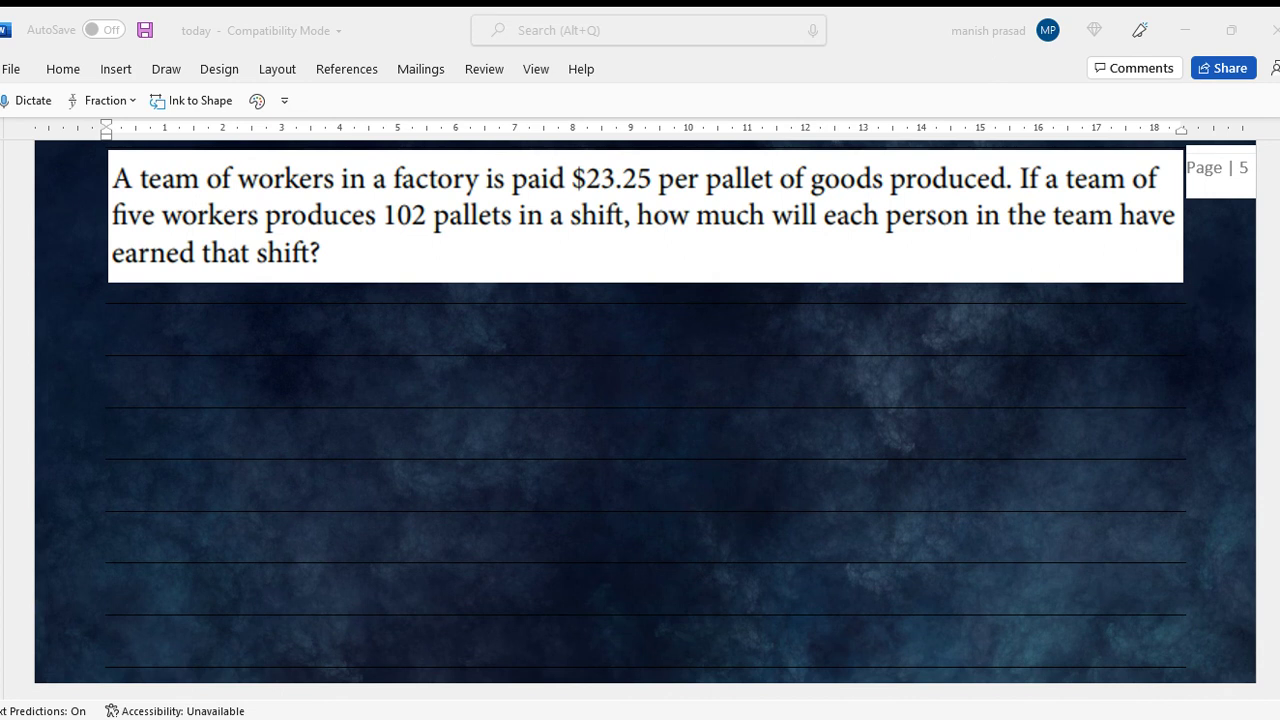
pyautogui.click(416, 539)
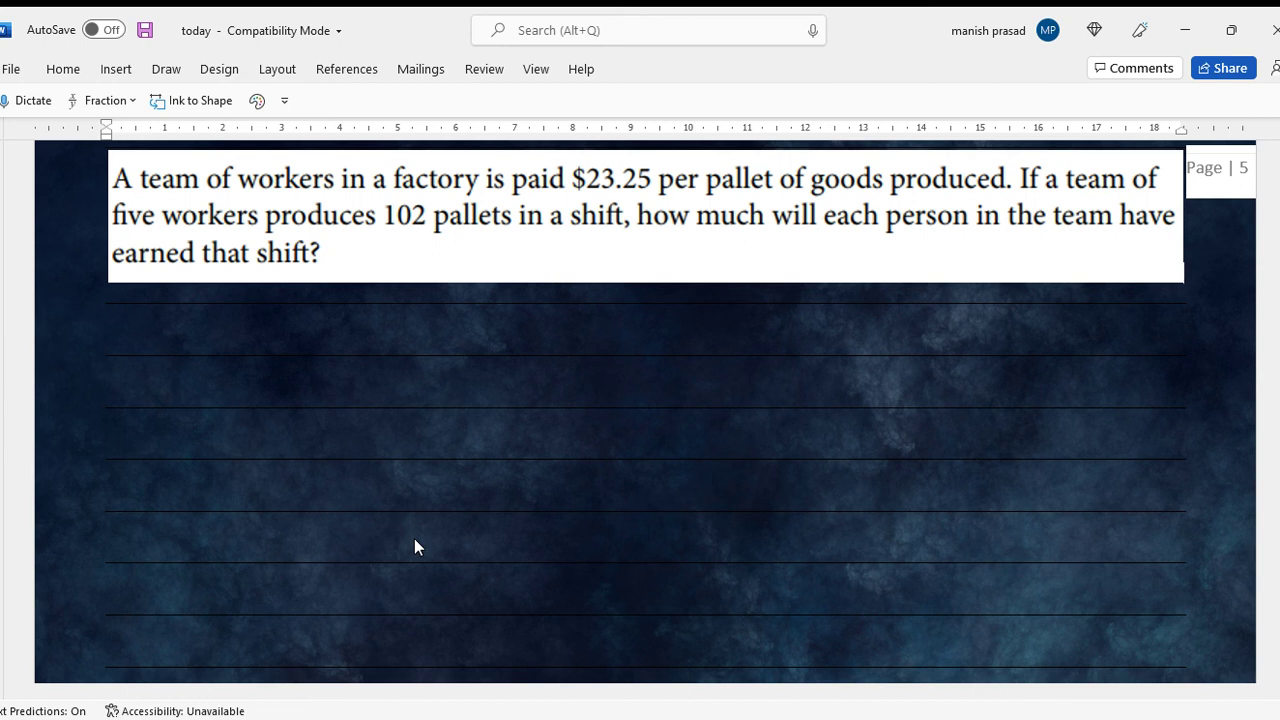
pyautogui.moveTo(357, 328); pyautogui.dragTo(379, 349)
pyautogui.moveTo(383, 327)
pyautogui.mouseDown()
pyautogui.moveTo(388, 350)
pyautogui.moveTo(470, 341)
pyautogui.moveTo(460, 352)
pyautogui.moveTo(512, 354)
pyautogui.mouseUp()
pyautogui.click(418, 340)
pyautogui.moveTo(512, 334)
pyautogui.mouseDown()
pyautogui.moveTo(492, 354)
pyautogui.moveTo(534, 330)
pyautogui.moveTo(536, 354)
pyautogui.mouseUp()
pyautogui.moveTo(560, 332)
pyautogui.mouseDown()
pyautogui.moveTo(592, 326)
pyautogui.moveTo(600, 350)
pyautogui.moveTo(688, 325)
pyautogui.moveTo(668, 352)
pyautogui.mouseUp()
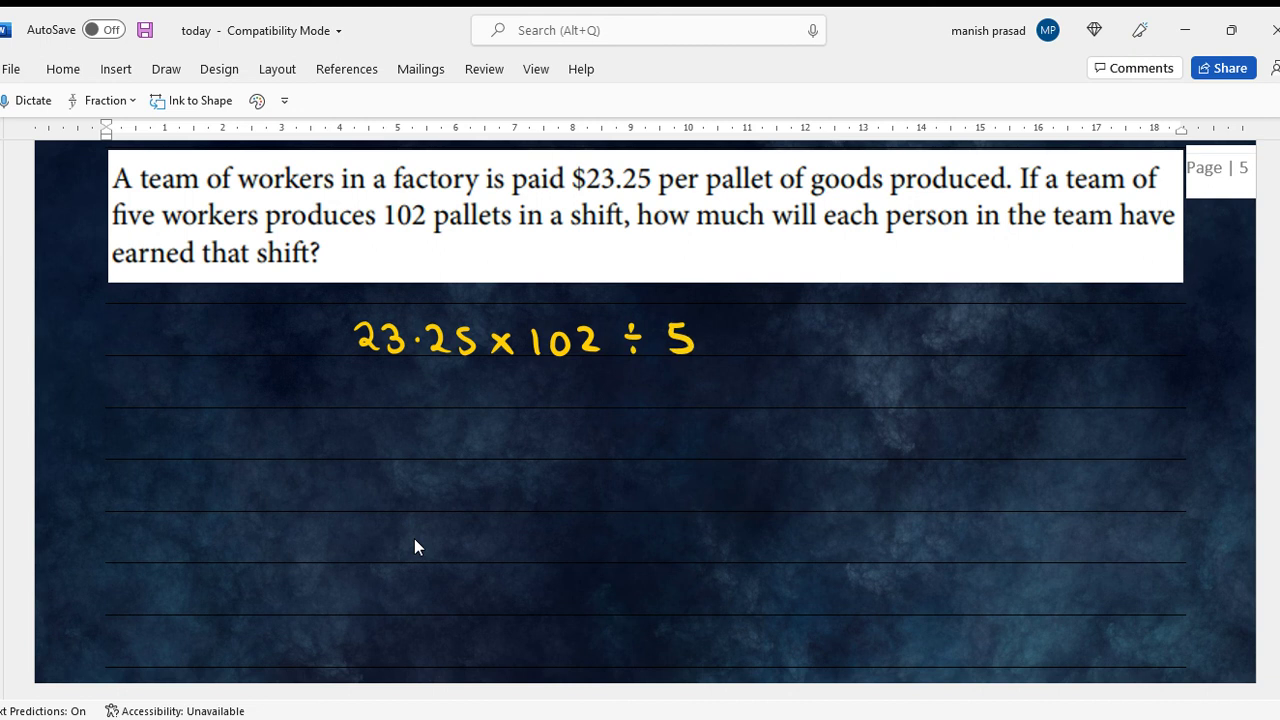
# Strike out the divisor 5 and 23.25 in the expression and write the quotient 4.65 above 23.25
pyautogui.moveTo(694, 310); pyautogui.dragTo(670, 366)
pyautogui.moveTo(382, 356); pyautogui.dragTo(469, 319)
pyautogui.moveTo(377, 296); pyautogui.dragTo(388, 306)
pyautogui.moveTo(385, 295)
pyautogui.mouseDown()
pyautogui.moveTo(386, 313)
pyautogui.moveTo(447, 296)
pyautogui.moveTo(446, 316)
pyautogui.mouseUp()
# Work out 465 × 102 beside the expression with partial products 930 and 465××, writing the total as 474.30
pyautogui.moveTo(936, 320)
pyautogui.mouseDown()
pyautogui.moveTo(934, 336)
pyautogui.moveTo(954, 336)
pyautogui.mouseUp()
pyautogui.moveTo(949, 318)
pyautogui.mouseDown()
pyautogui.moveTo(947, 346)
pyautogui.moveTo(994, 322)
pyautogui.mouseUp()
pyautogui.moveTo(994, 322)
pyautogui.mouseDown()
pyautogui.moveTo(958, 392)
pyautogui.moveTo(984, 372)
pyautogui.moveTo(1022, 392)
pyautogui.mouseUp()
pyautogui.moveTo(918, 402)
pyautogui.mouseDown()
pyautogui.moveTo(1034, 400)
pyautogui.moveTo(1016, 438)
pyautogui.moveTo(988, 432)
pyautogui.moveTo(976, 452)
pyautogui.moveTo(952, 436)
pyautogui.moveTo(946, 456)
pyautogui.mouseUp()
pyautogui.moveTo(1020, 480); pyautogui.dragTo(1036, 494)
pyautogui.moveTo(1036, 480); pyautogui.dragTo(1008, 496)
pyautogui.moveTo(1008, 484); pyautogui.dragTo(994, 496)
pyautogui.moveTo(894, 472)
pyautogui.mouseDown()
pyautogui.moveTo(888, 492)
pyautogui.moveTo(908, 490)
pyautogui.mouseUp()
pyautogui.moveTo(902, 476)
pyautogui.mouseDown()
pyautogui.moveTo(902, 502)
pyautogui.moveTo(946, 488)
pyautogui.mouseUp()
pyautogui.moveTo(946, 488)
pyautogui.mouseDown()
pyautogui.moveTo(948, 500)
pyautogui.moveTo(1062, 514)
pyautogui.mouseUp()
pyautogui.moveTo(912, 532); pyautogui.dragTo(906, 548)
pyautogui.moveTo(906, 548); pyautogui.dragTo(926, 546)
pyautogui.moveTo(920, 534)
pyautogui.mouseDown()
pyautogui.moveTo(920, 556)
pyautogui.moveTo(976, 544)
pyautogui.mouseUp()
pyautogui.moveTo(972, 536)
pyautogui.mouseDown()
pyautogui.moveTo(970, 556)
pyautogui.moveTo(1006, 538)
pyautogui.moveTo(1002, 556)
pyautogui.mouseUp()
pyautogui.moveTo(1046, 530)
pyautogui.mouseDown()
pyautogui.moveTo(1038, 550)
pyautogui.moveTo(1048, 532)
pyautogui.mouseUp()
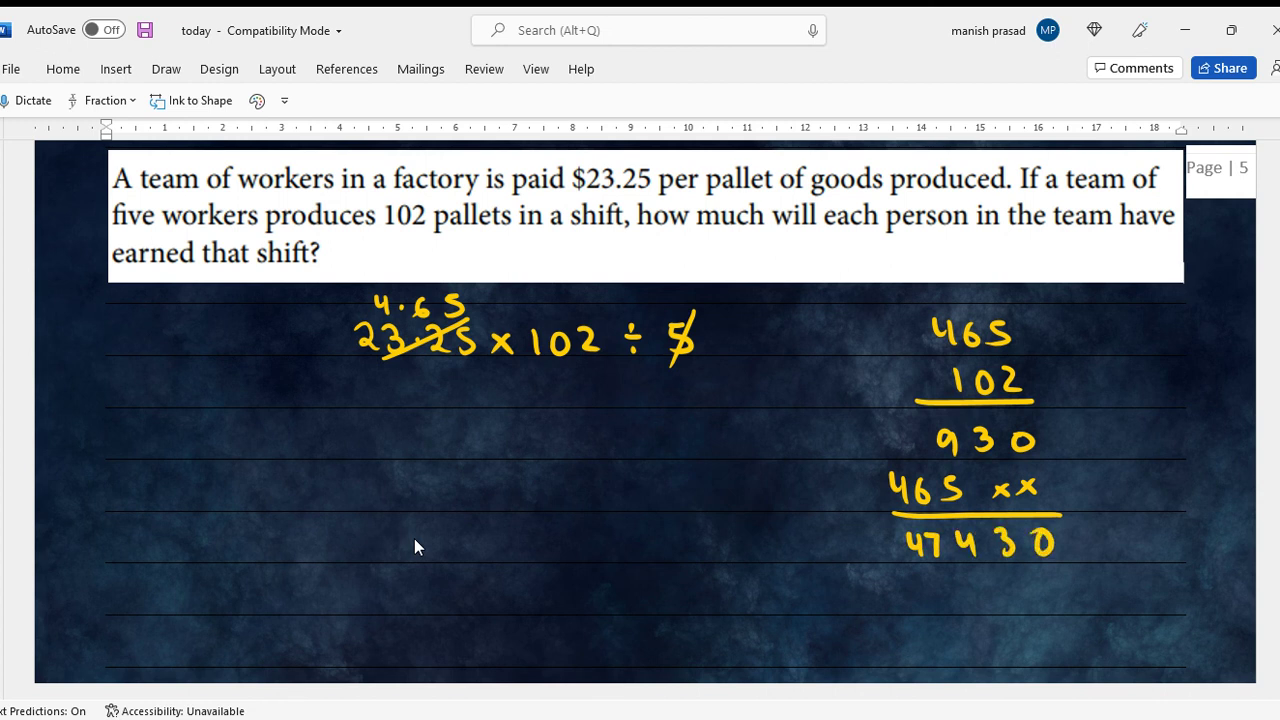
pyautogui.click(988, 541)
# Write the answer 474.3 $ beneath the pallet expression
pyautogui.moveTo(394, 416); pyautogui.dragTo(410, 446)
pyautogui.moveTo(418, 422)
pyautogui.mouseDown()
pyautogui.moveTo(434, 424)
pyautogui.moveTo(428, 448)
pyautogui.moveTo(458, 436)
pyautogui.mouseUp()
pyautogui.moveTo(456, 418)
pyautogui.mouseDown()
pyautogui.moveTo(454, 446)
pyautogui.moveTo(490, 424)
pyautogui.moveTo(494, 446)
pyautogui.moveTo(548, 440)
pyautogui.moveTo(530, 448)
pyautogui.mouseUp()
pyautogui.click(469, 434)
pyautogui.moveTo(536, 402); pyautogui.dragTo(541, 454)
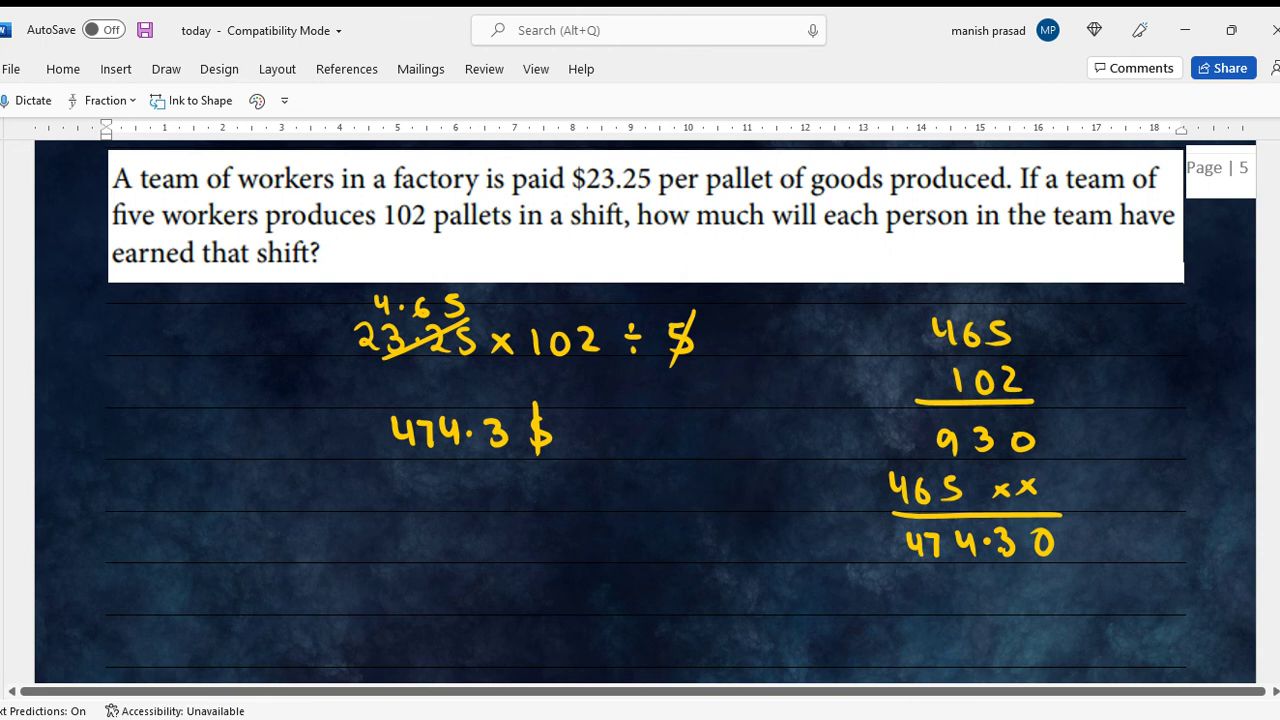
# Paste the question about an estate agent's $150 weekly retainer plus commission on the blank lines below the pallet solution
pyautogui.scroll(-1, 646, 411)
pyautogui.scroll(-5, 646, 411)
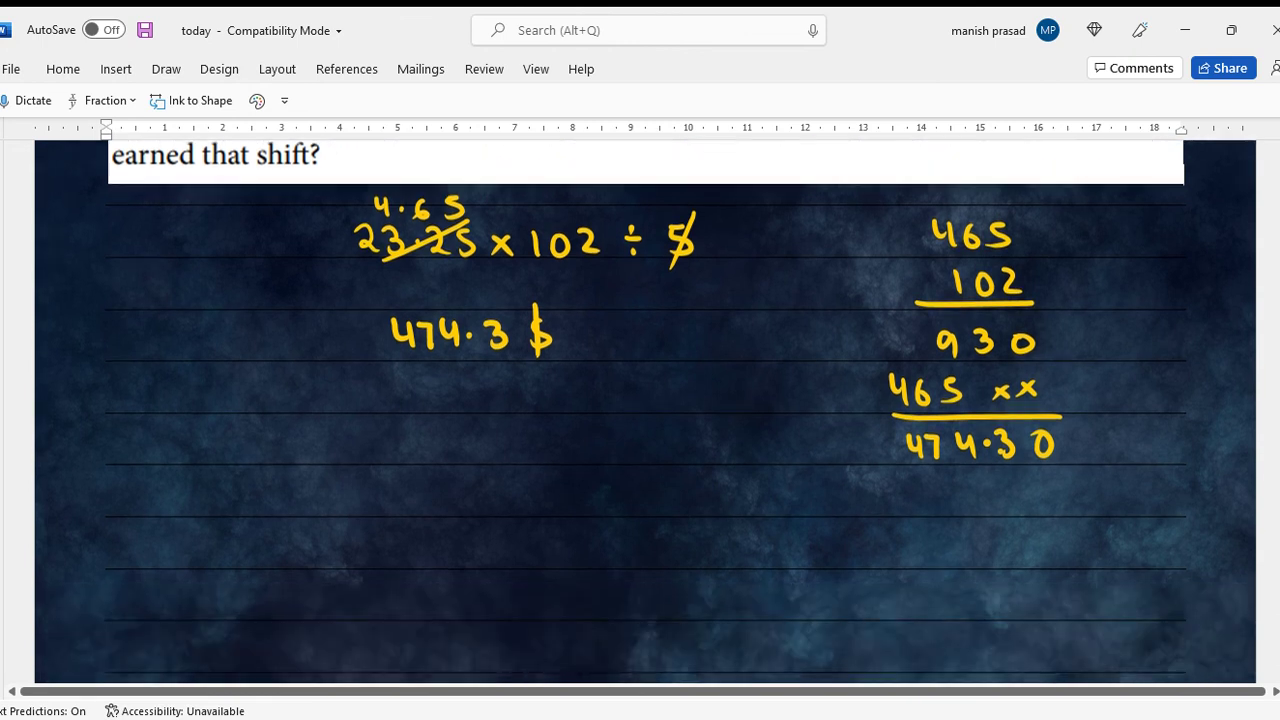
pyautogui.scroll(-1, 646, 411)
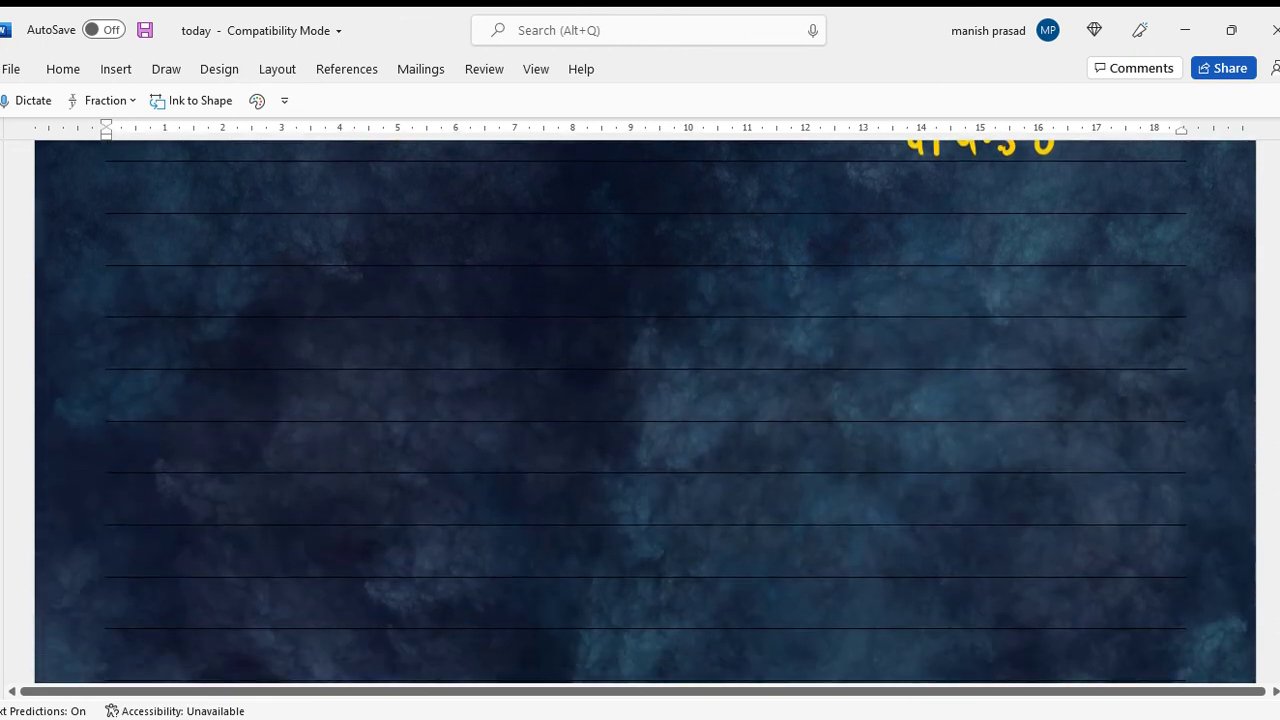
pyautogui.click(234, 195)
pyautogui.hotkey('ctrl', 'v')
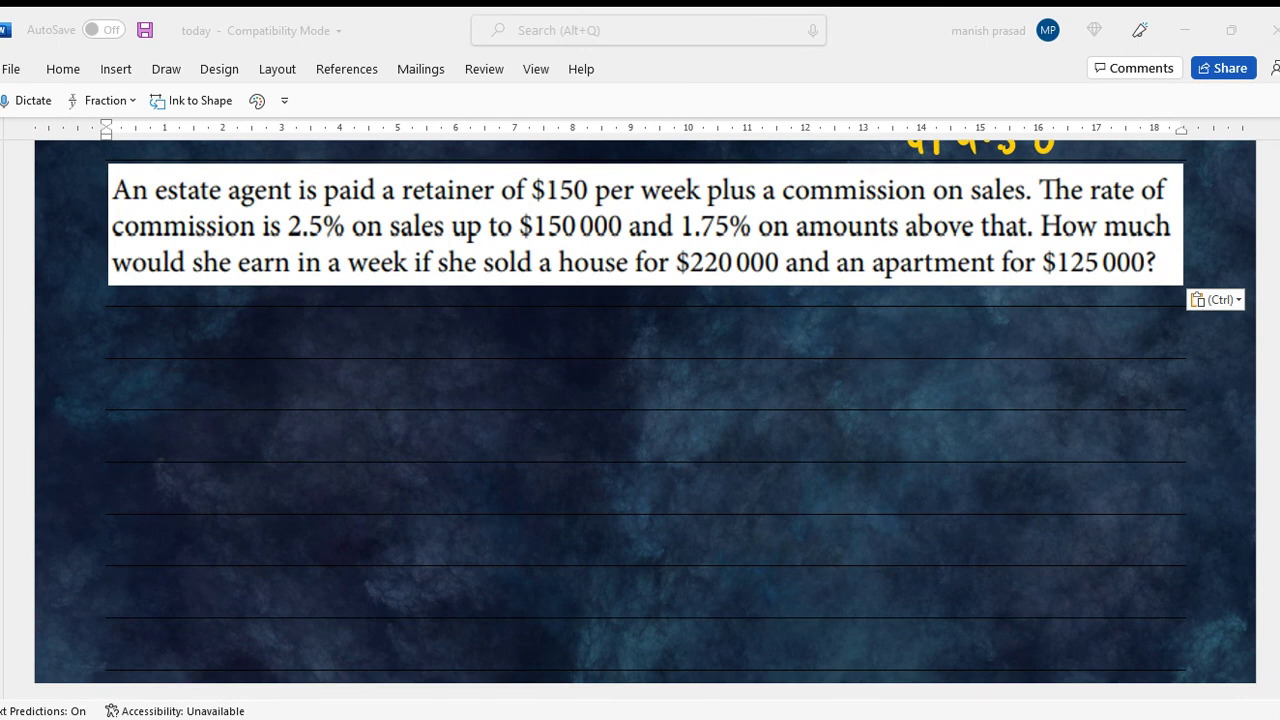
# Handwrite the retainer as "$150 - week" on the first line beneath the estate agent question
pyautogui.click(340, 588)
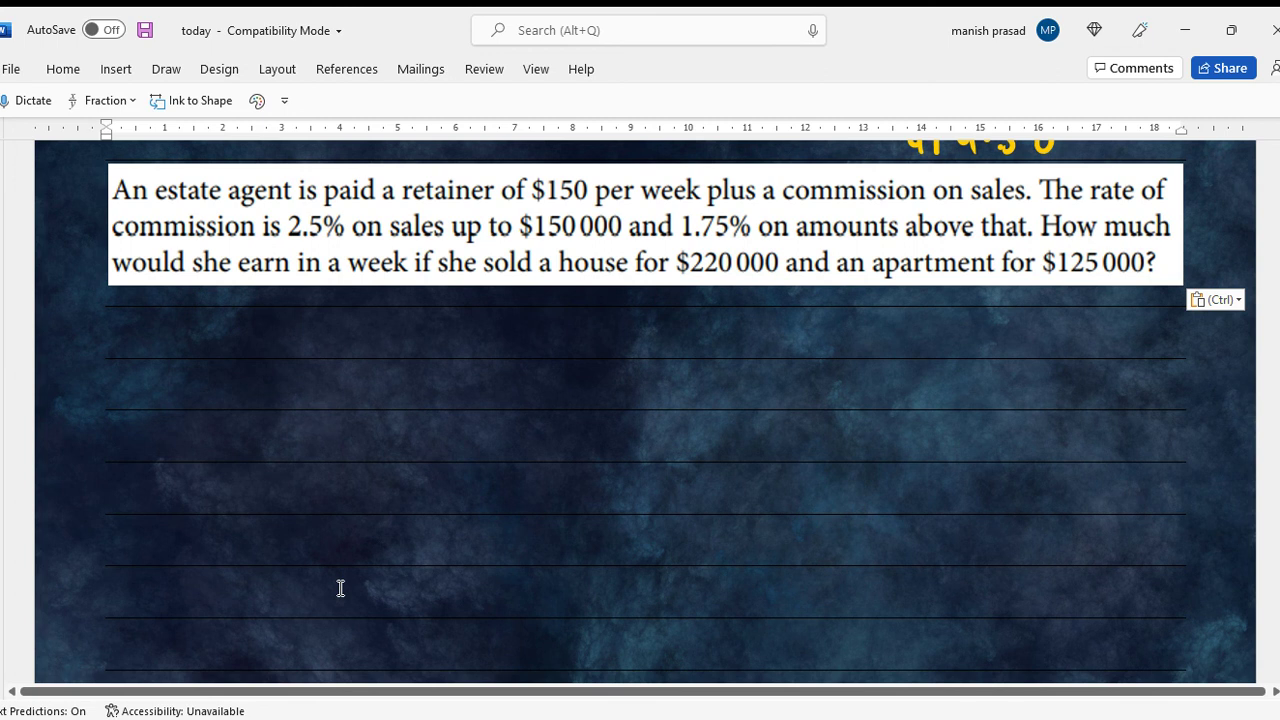
pyautogui.moveTo(211, 327); pyautogui.dragTo(214, 353)
pyautogui.moveTo(204, 354)
pyautogui.mouseDown()
pyautogui.moveTo(224, 353)
pyautogui.moveTo(232, 331)
pyautogui.moveTo(231, 353)
pyautogui.moveTo(262, 330)
pyautogui.moveTo(172, 334)
pyautogui.moveTo(181, 360)
pyautogui.mouseUp()
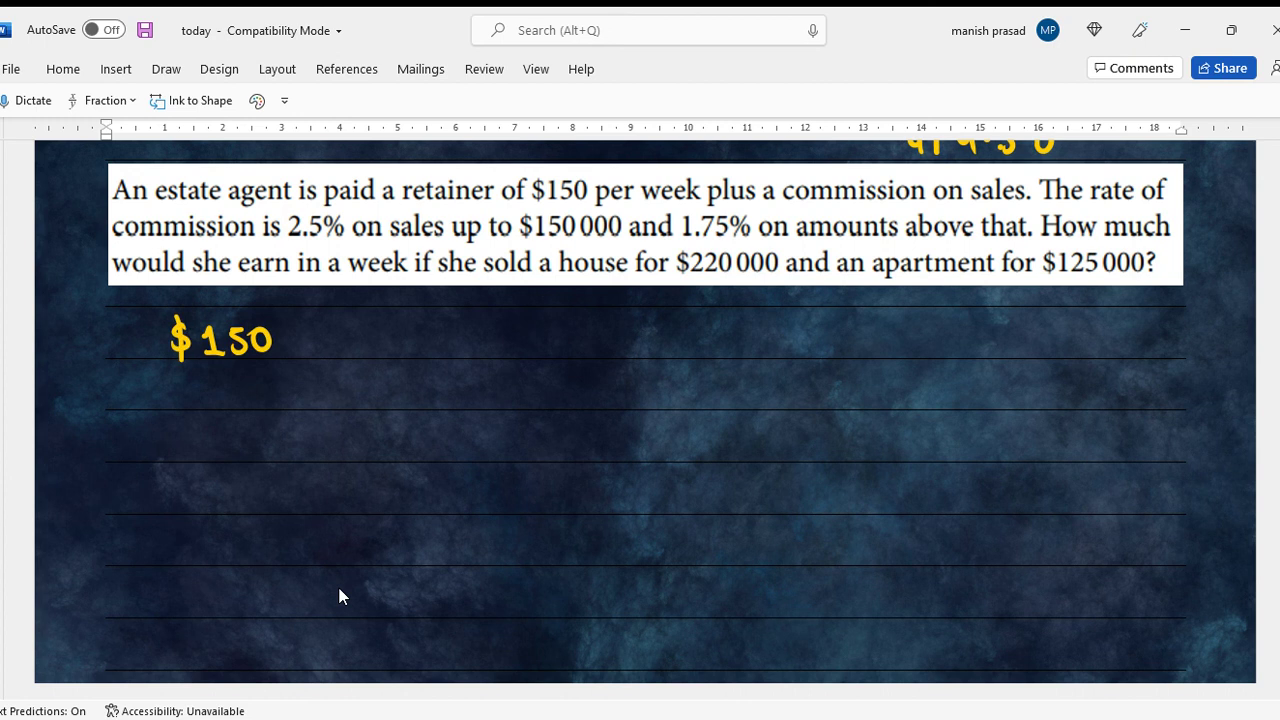
pyautogui.moveTo(313, 340); pyautogui.dragTo(378, 353)
pyautogui.moveTo(404, 346); pyautogui.dragTo(420, 350)
pyautogui.moveTo(423, 346); pyautogui.dragTo(442, 350)
pyautogui.moveTo(448, 322)
pyautogui.mouseDown()
pyautogui.moveTo(447, 352)
pyautogui.moveTo(465, 353)
pyautogui.mouseUp()
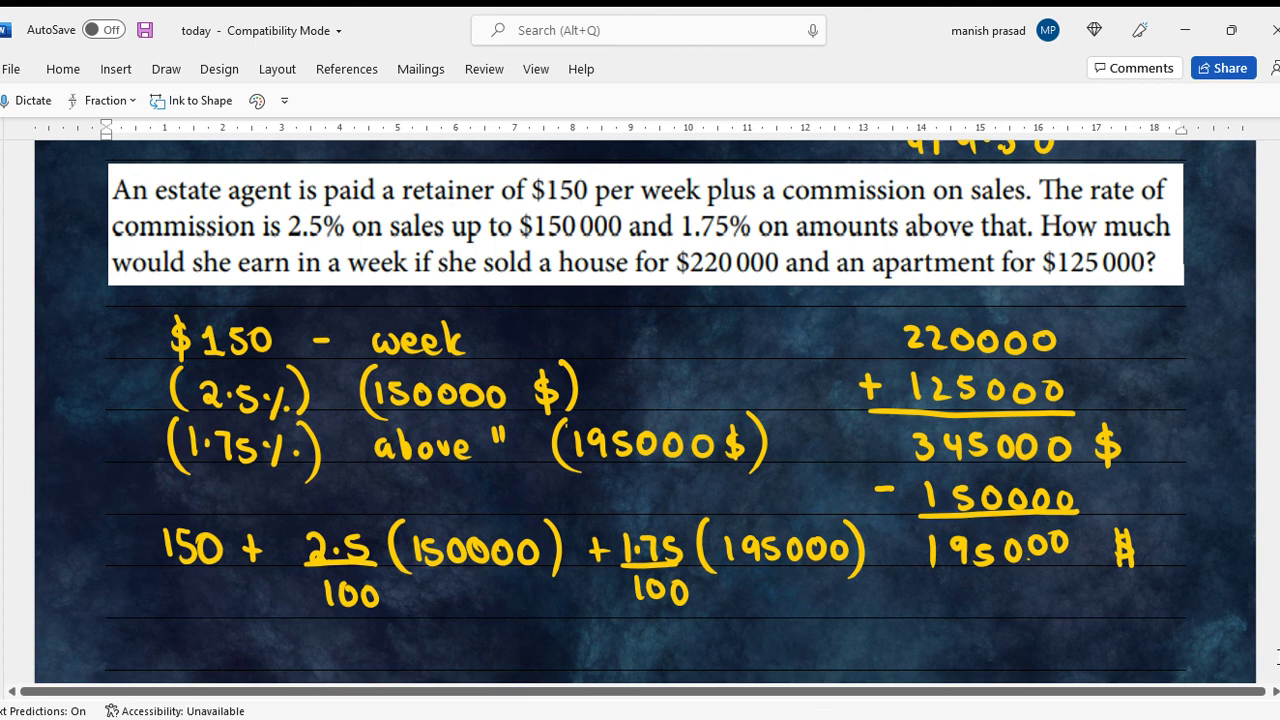
# Write the answer 7312 $ beneath the retainer and commission expression
pyautogui.scroll(-1, 340, 594)
pyautogui.scroll(-5, 646, 411)
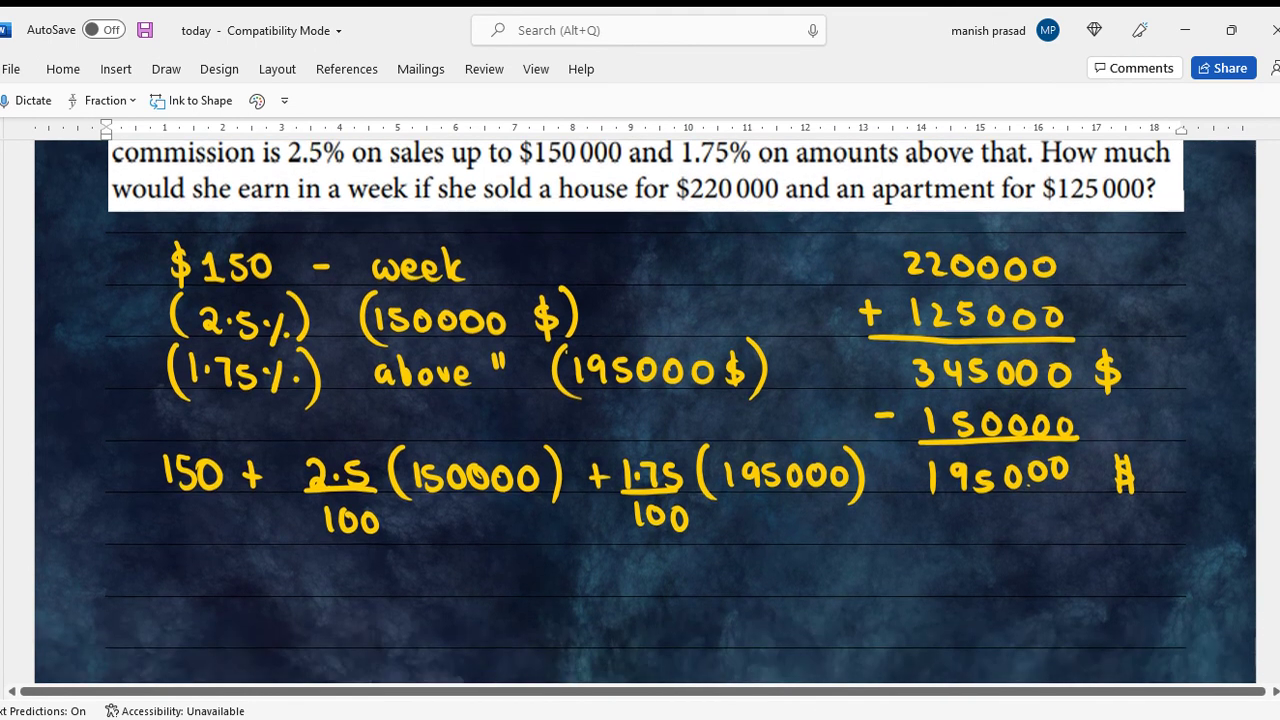
pyautogui.scroll(-1, 646, 411)
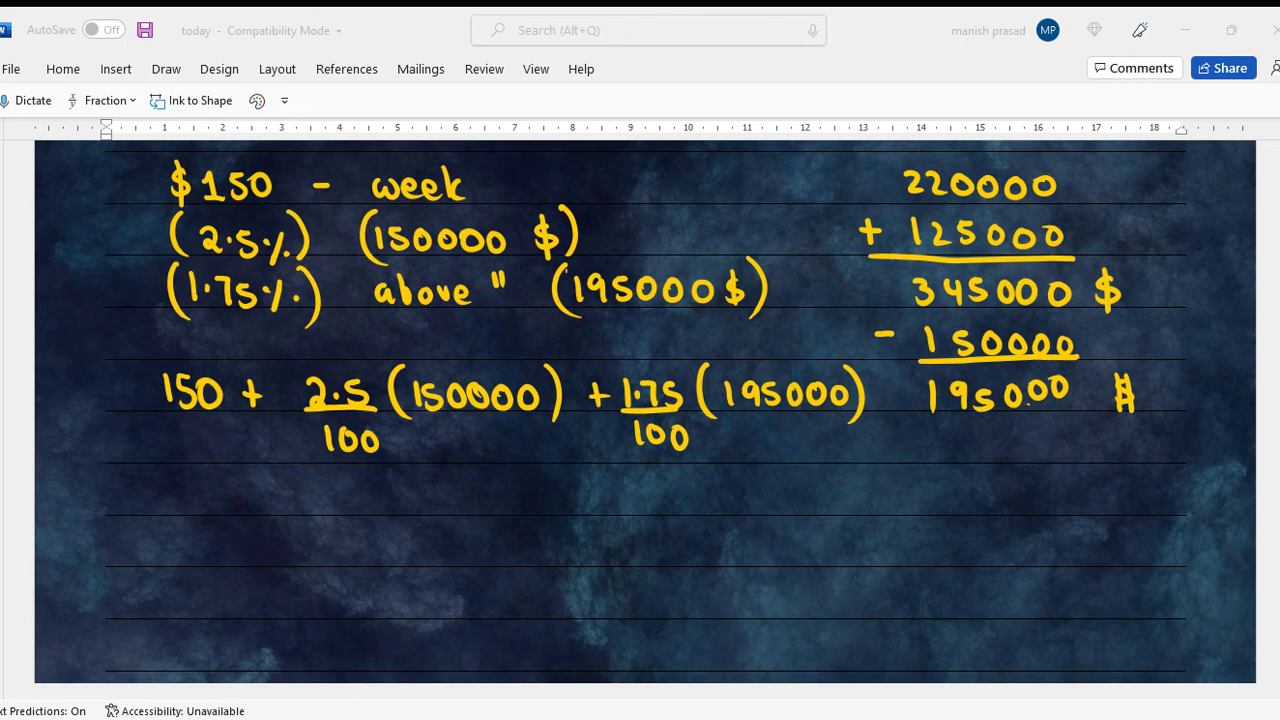
pyautogui.moveTo(208, 483)
pyautogui.mouseDown()
pyautogui.moveTo(219, 510)
pyautogui.moveTo(240, 495)
pyautogui.moveTo(234, 510)
pyautogui.mouseUp()
pyautogui.moveTo(255, 482); pyautogui.dragTo(257, 509)
pyautogui.moveTo(261, 487); pyautogui.dragTo(303, 514)
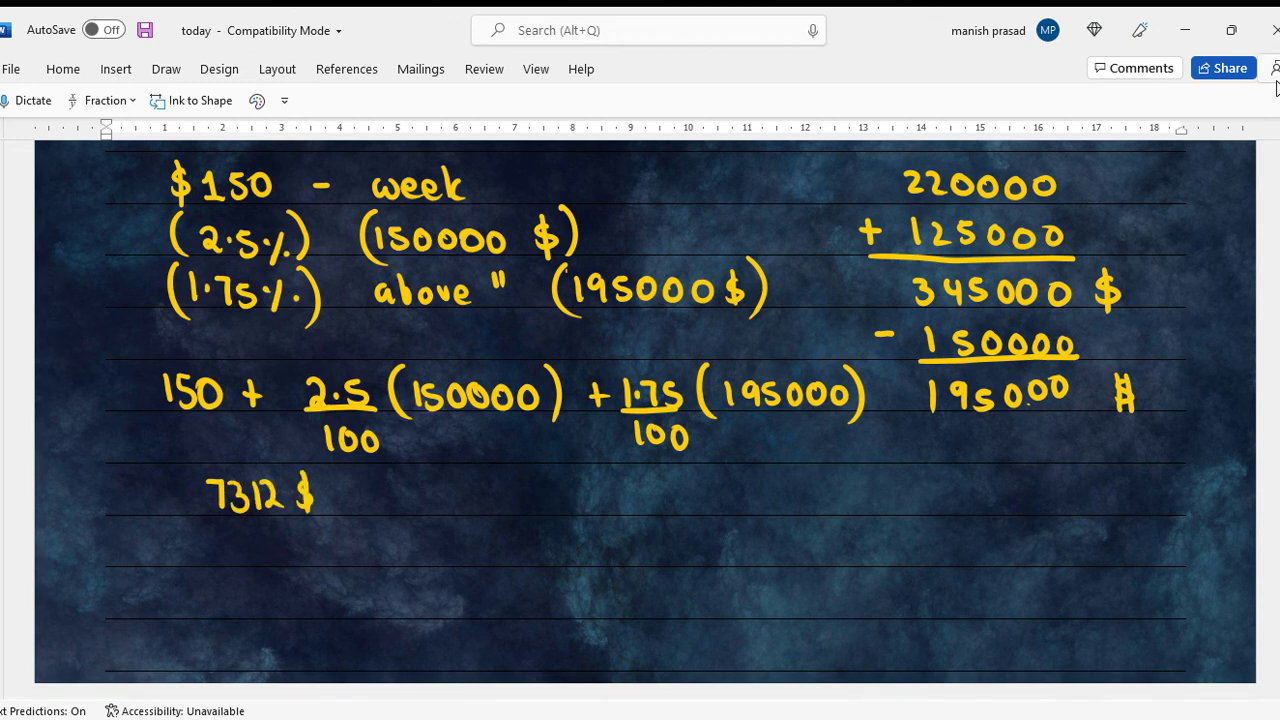
pyautogui.scroll(3, 645, 412)
pyautogui.scroll(1, 645, 412)
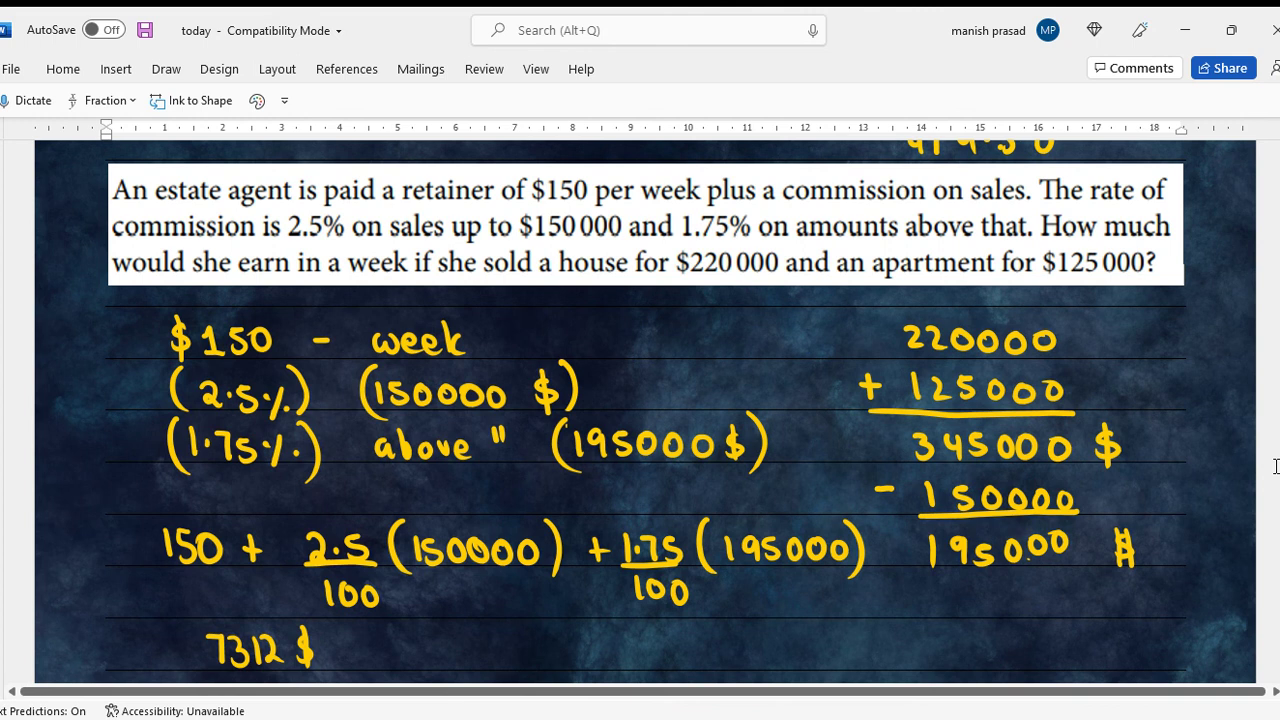
pyautogui.scroll(-5, 1276, 466)
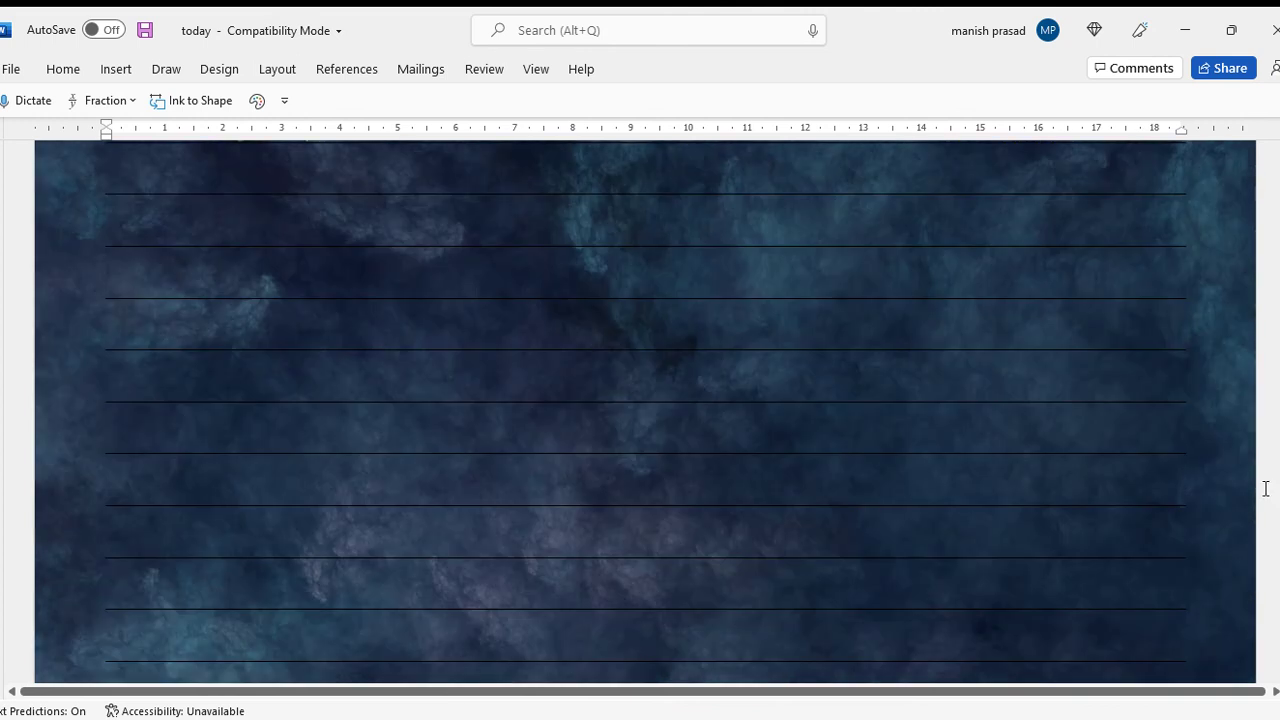